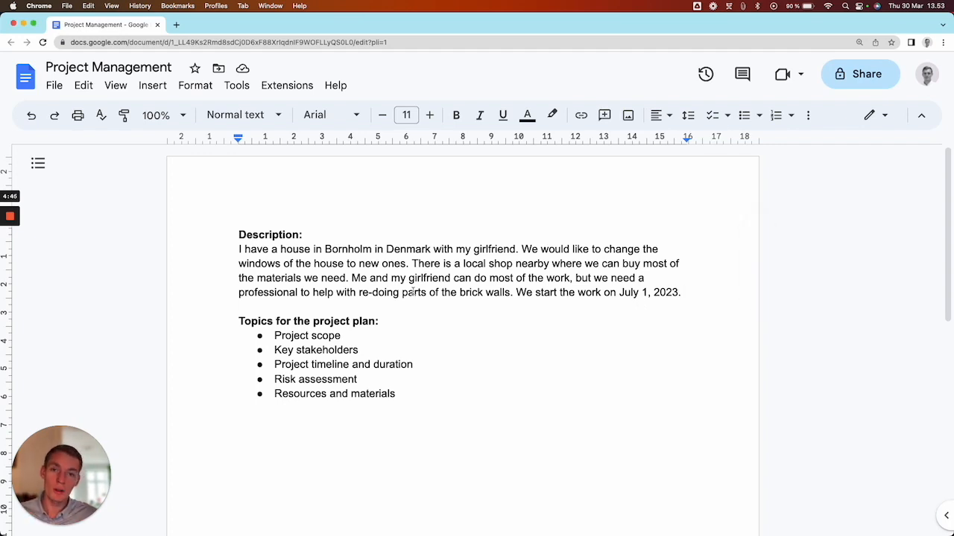
- Open the DocsGPT for Google Docs add-on beside the Project Management document
click(293, 91)
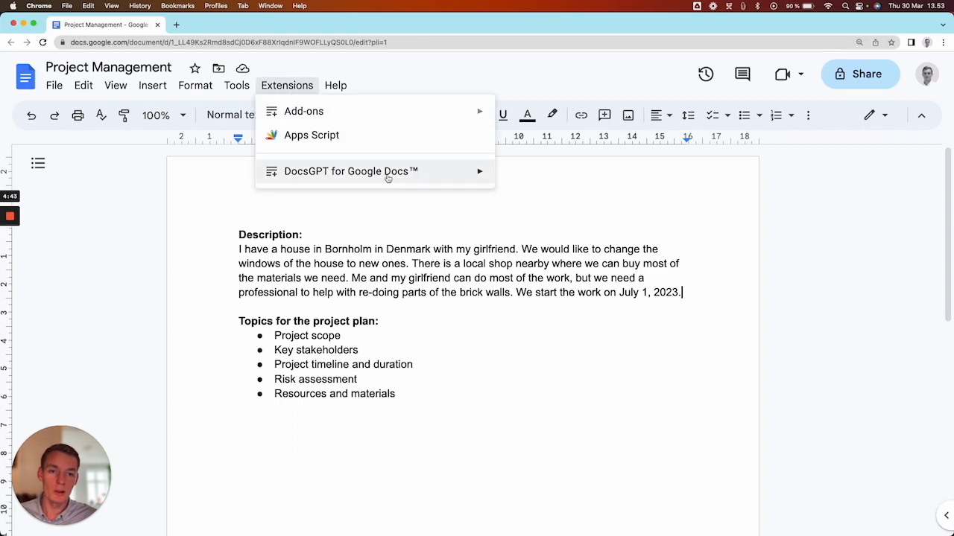
mouse_move(466, 174)
click(651, 178)
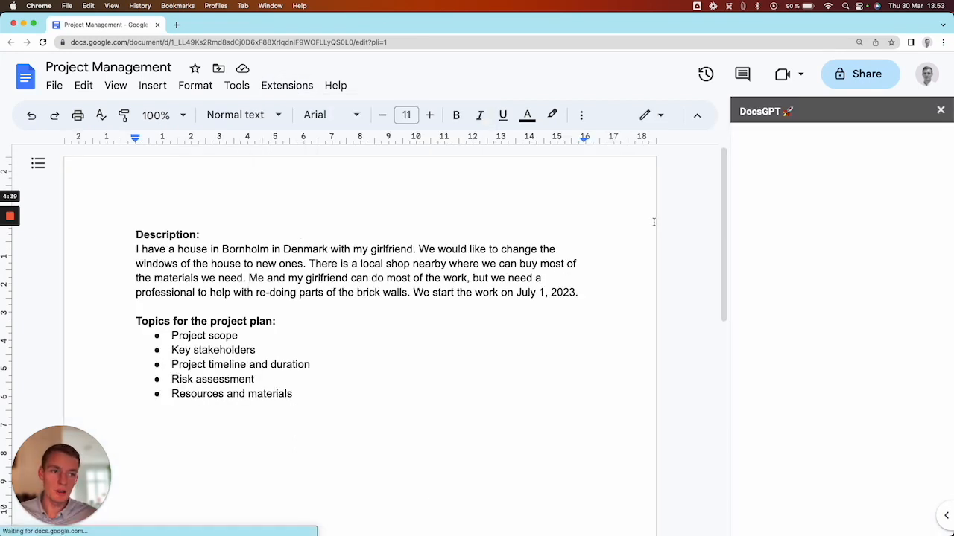
- Review the project description and the list of topics for the project plan
drag(589, 299, 582, 294)
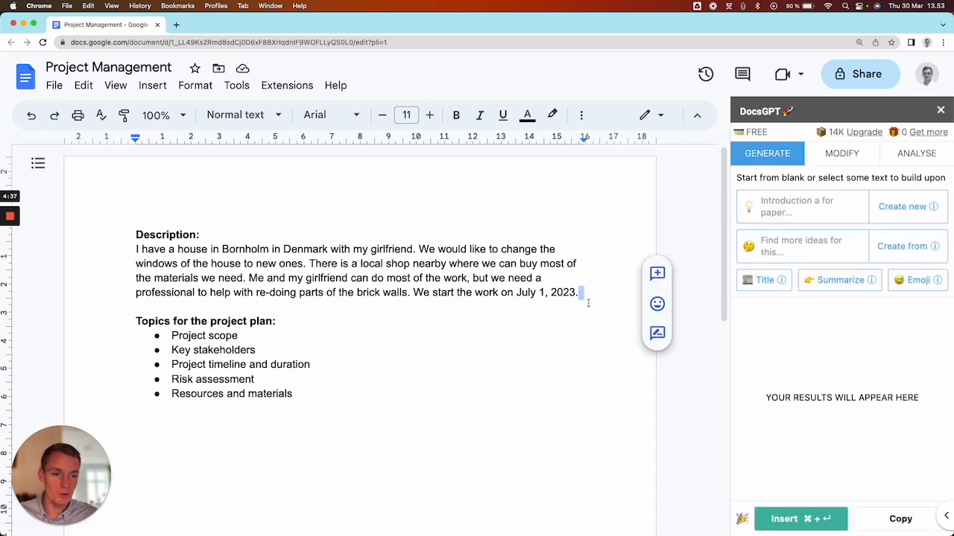
click(581, 293)
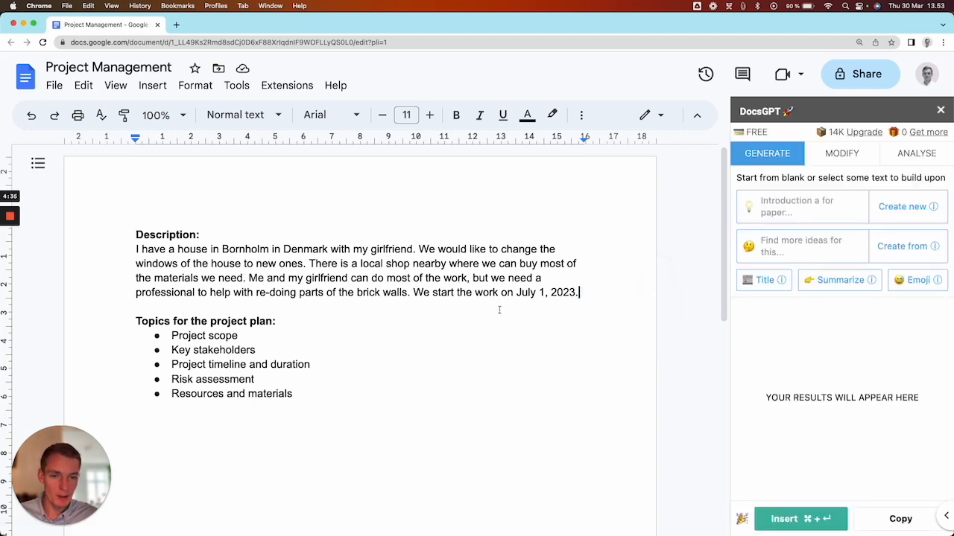
click(135, 250)
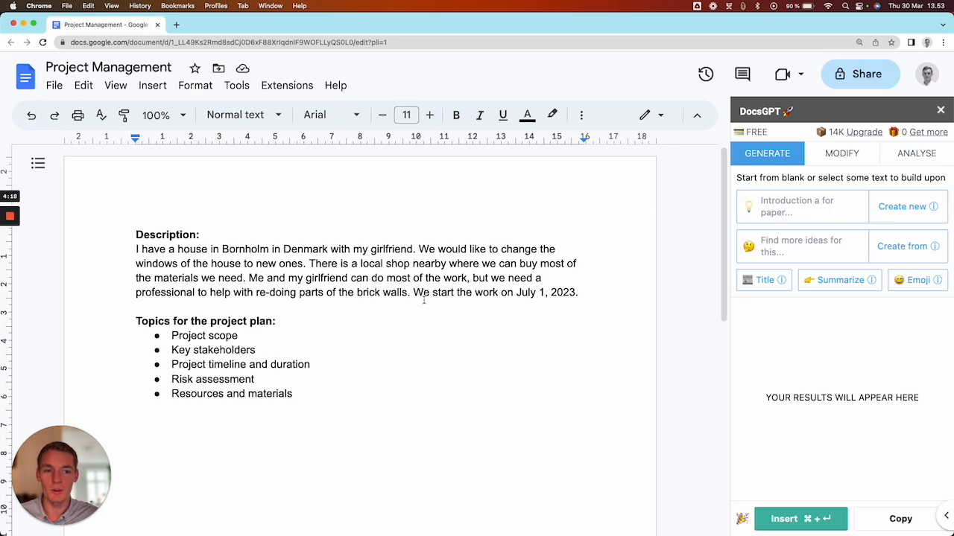
double_click(593, 292)
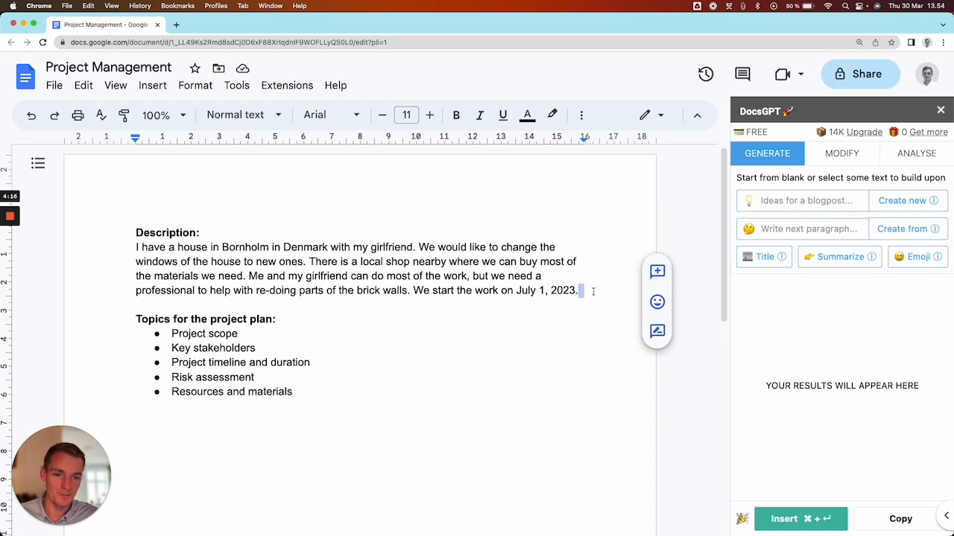
click(309, 323)
key(Down)
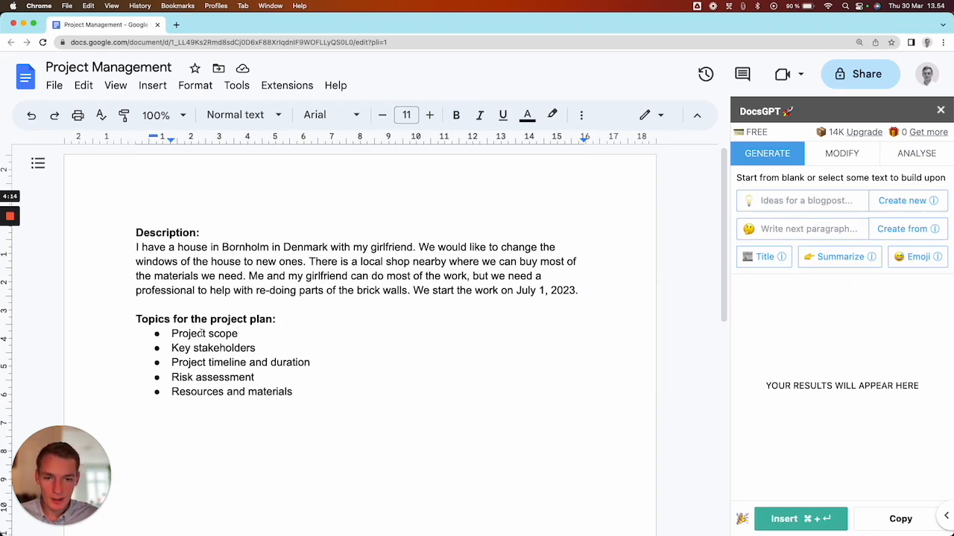
scroll(126, 322, down, 1)
click(131, 298)
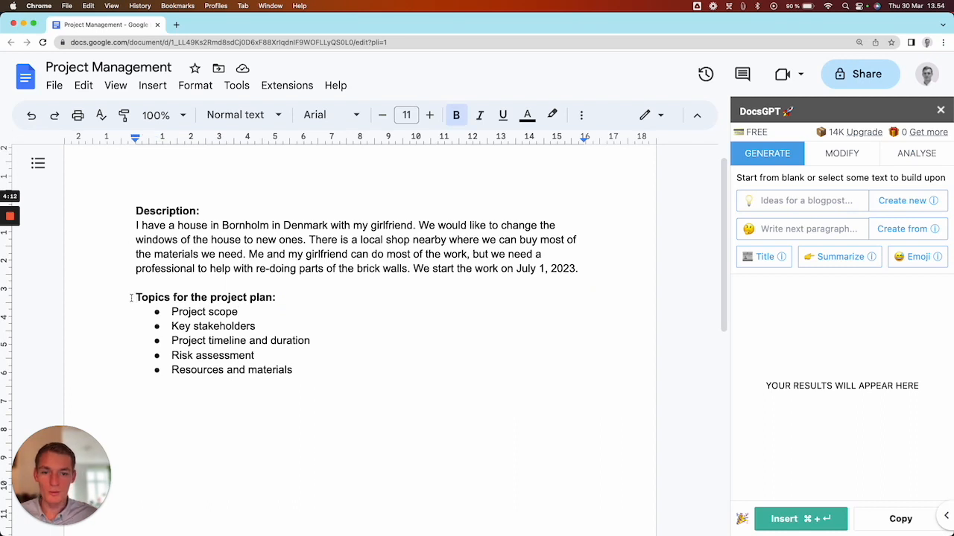
click(241, 314)
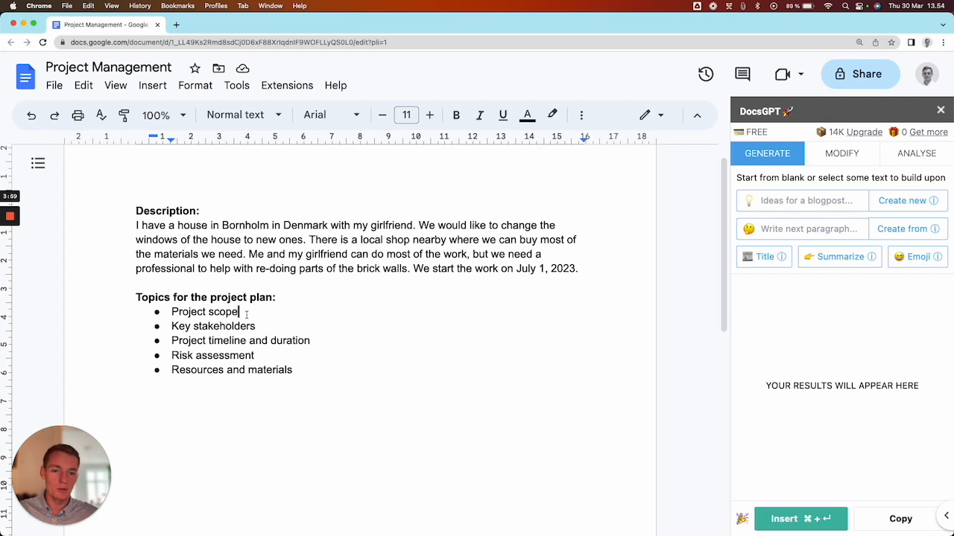
- Generate from description and topics: "Make a project plan in a table with two columns; one with the topic and one with the specific plan for each topic"
click(305, 365)
drag(305, 373, 109, 217)
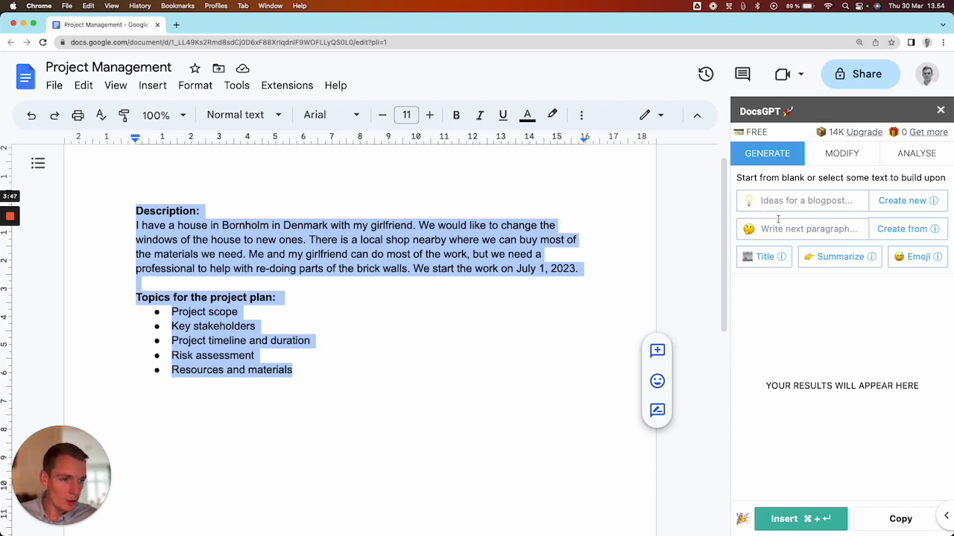
click(831, 230)
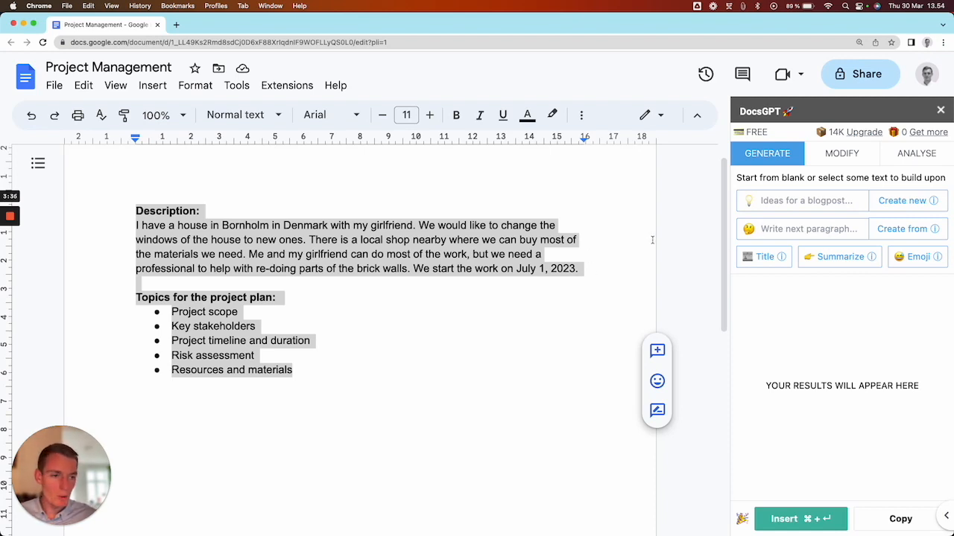
text(Make a project plan)
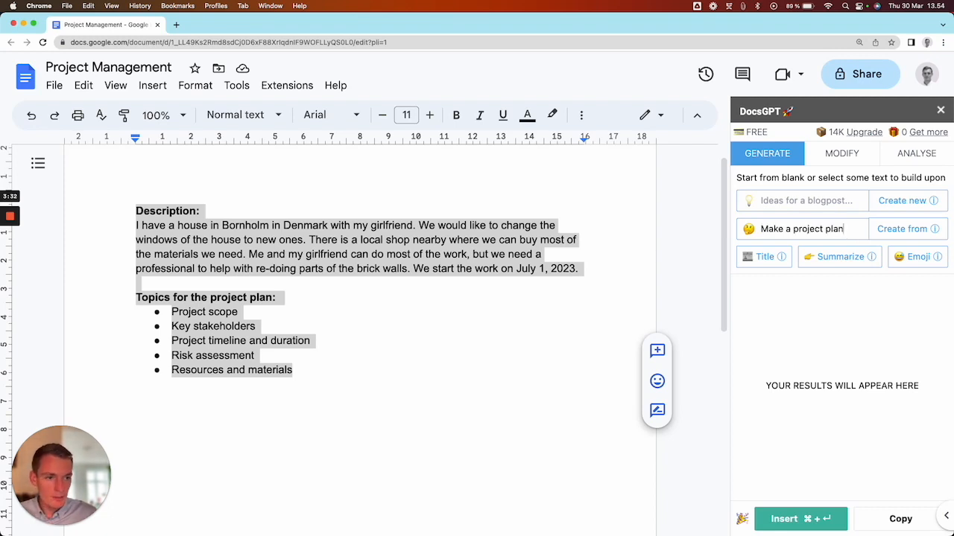
text( in a ta)
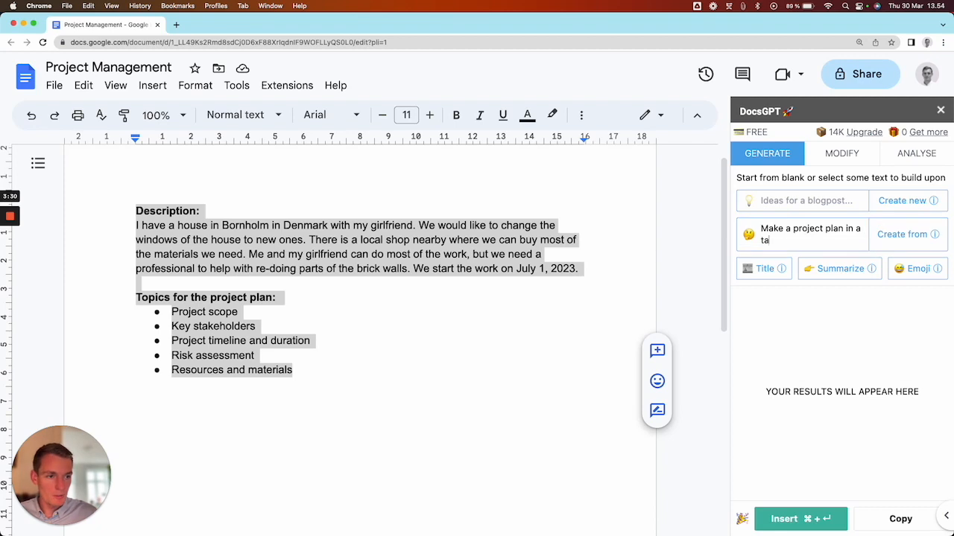
text(ble )
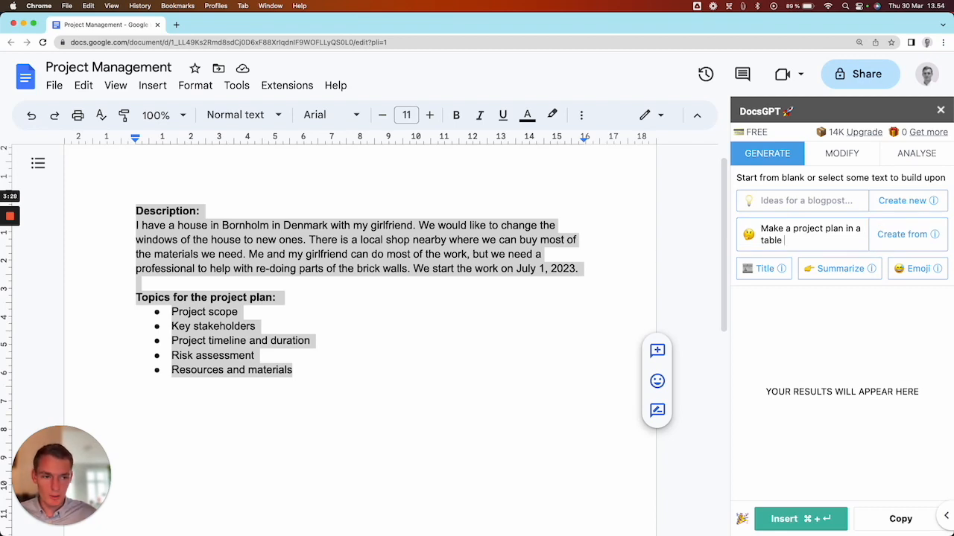
text(with t)
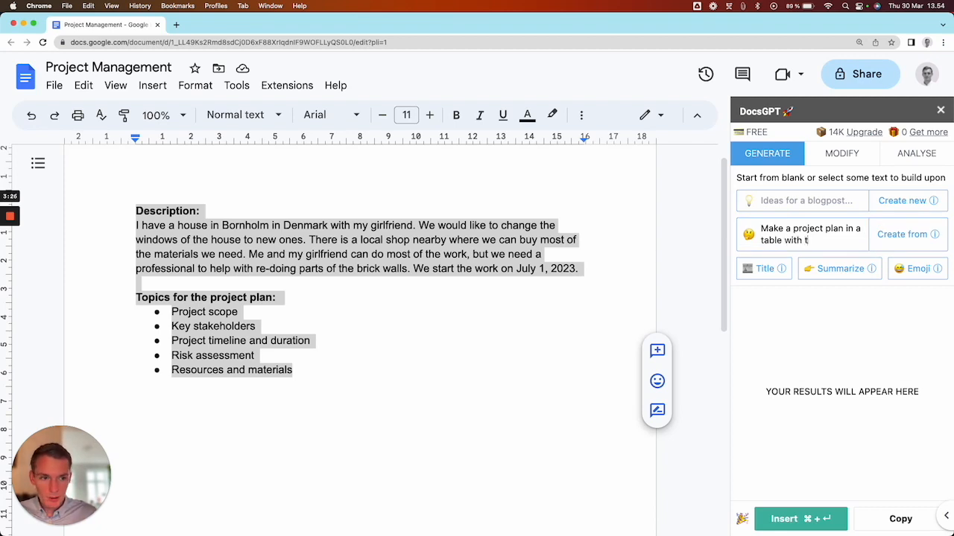
text(wo columns; one with )
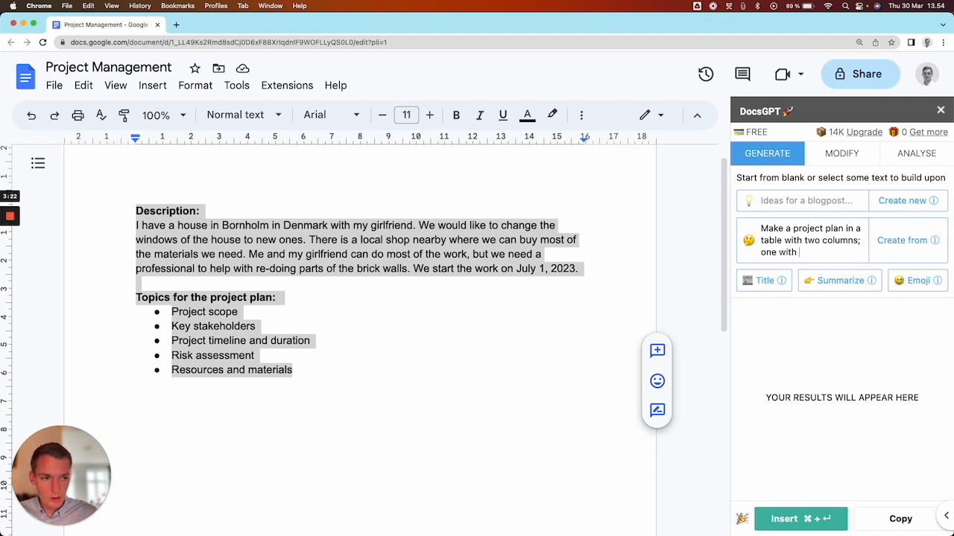
text(the topic)
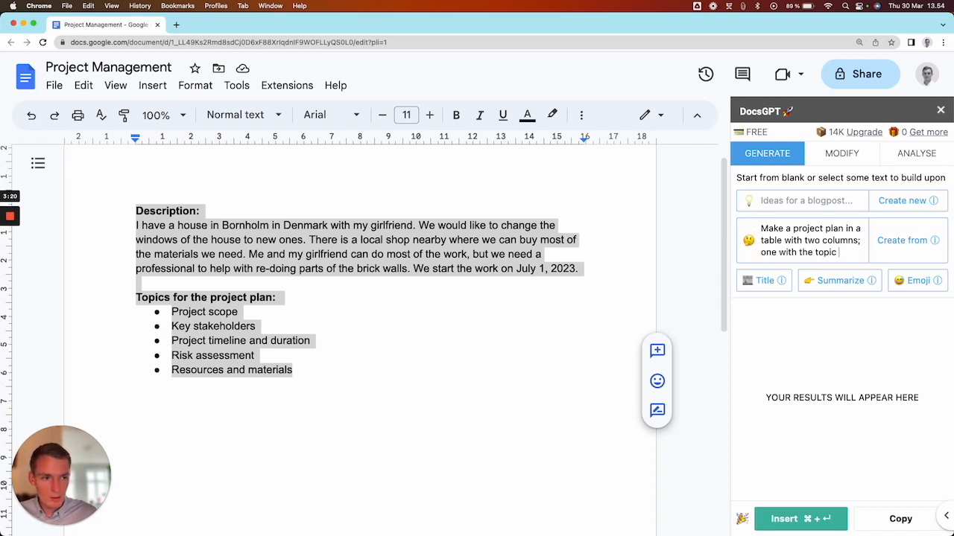
text( and onbe)
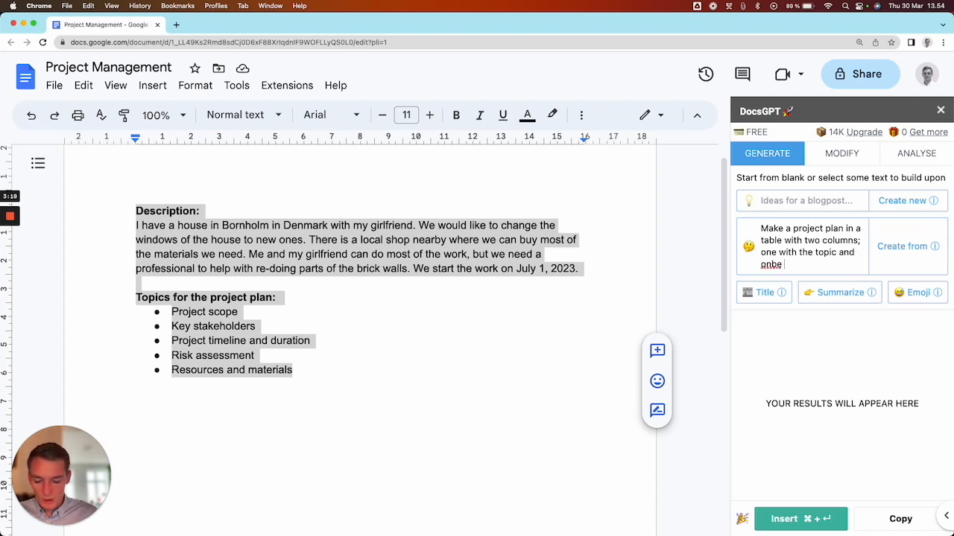
key(BackSpace)
key(BackSpace)
text(e with the spe)
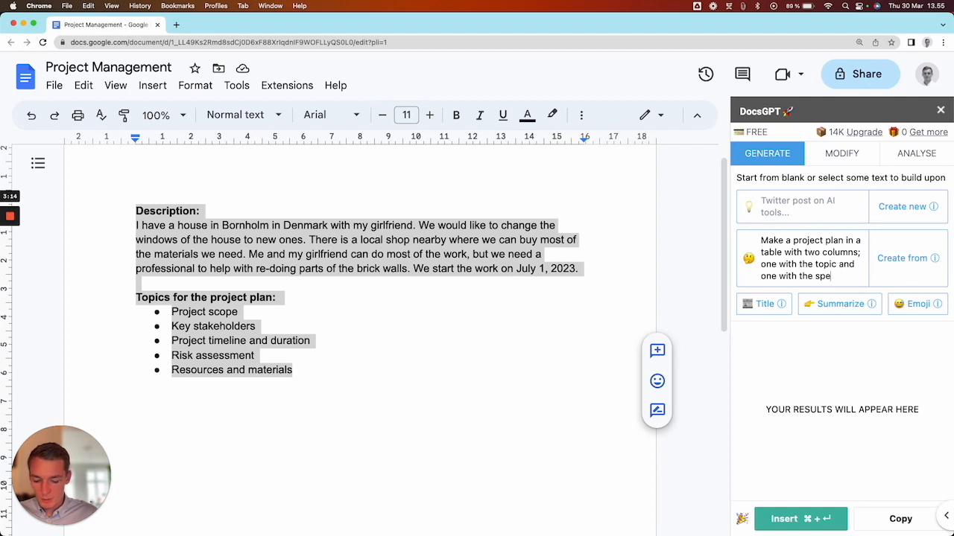
text(cific plan for eac)
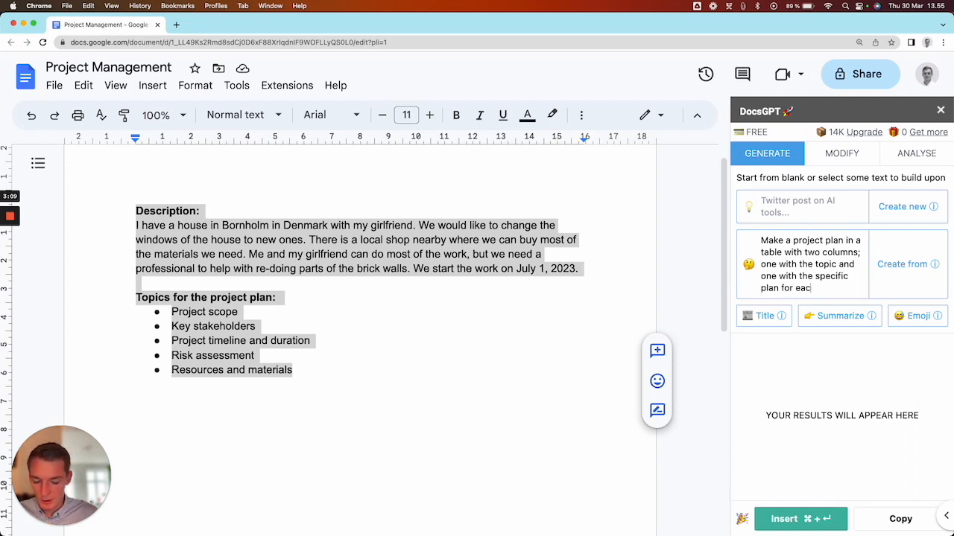
text(h topic)
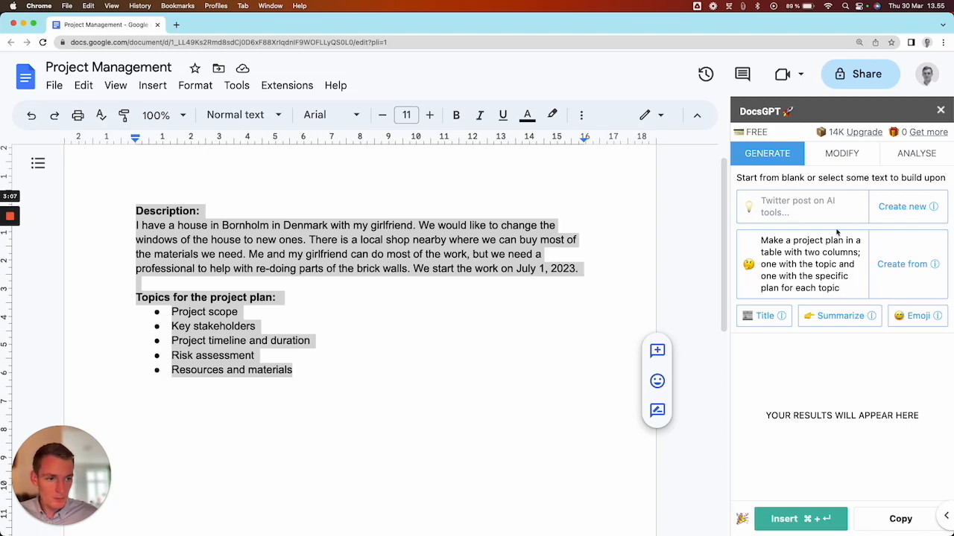
click(879, 263)
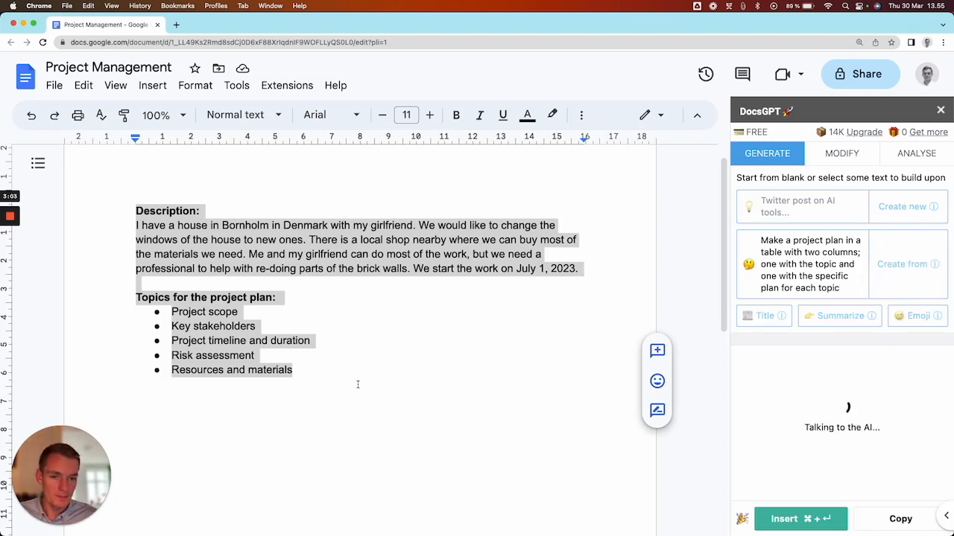
- Copy the generated project plan table and paste it on a new line below the topics list
click(341, 429)
key(Return)
scroll(353, 386, down, 1)
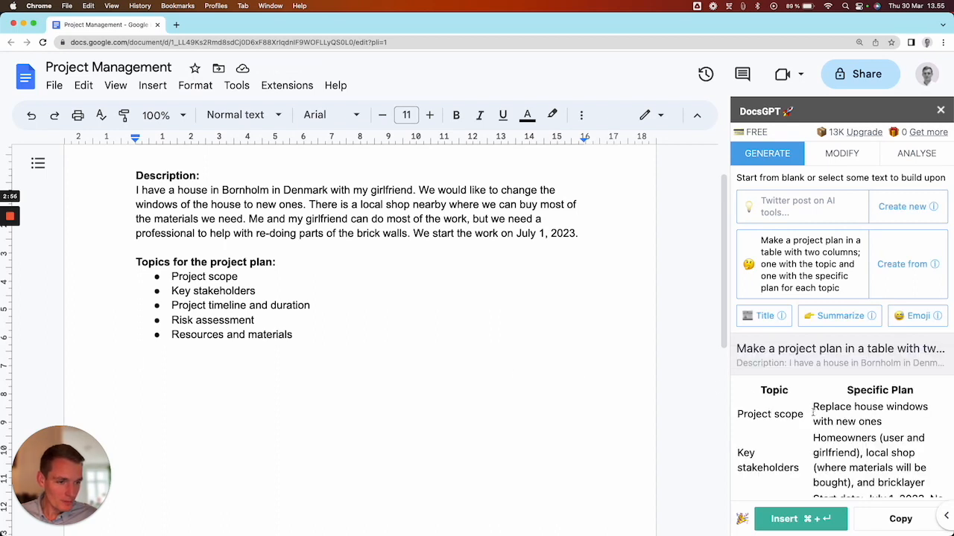
scroll(849, 438, down, 3)
scroll(849, 437, up, 3)
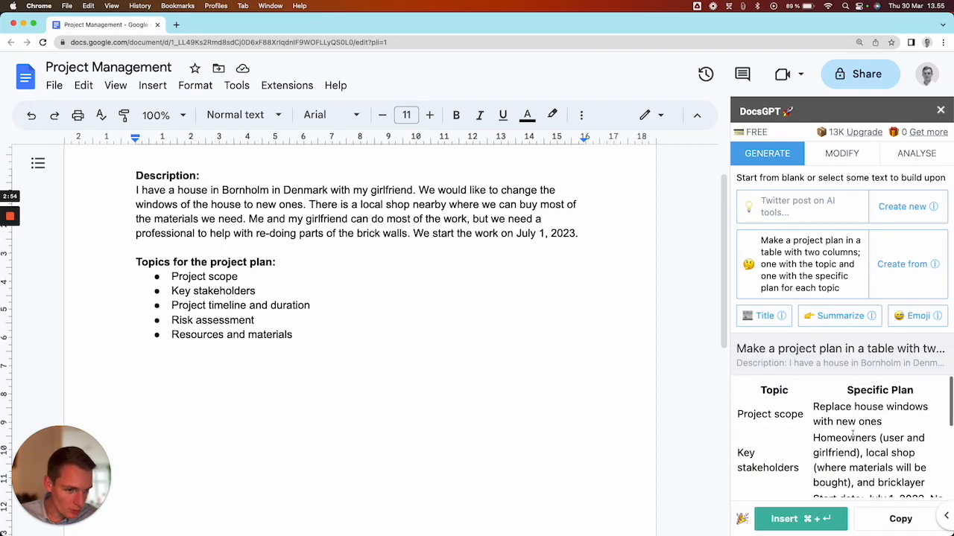
click(890, 520)
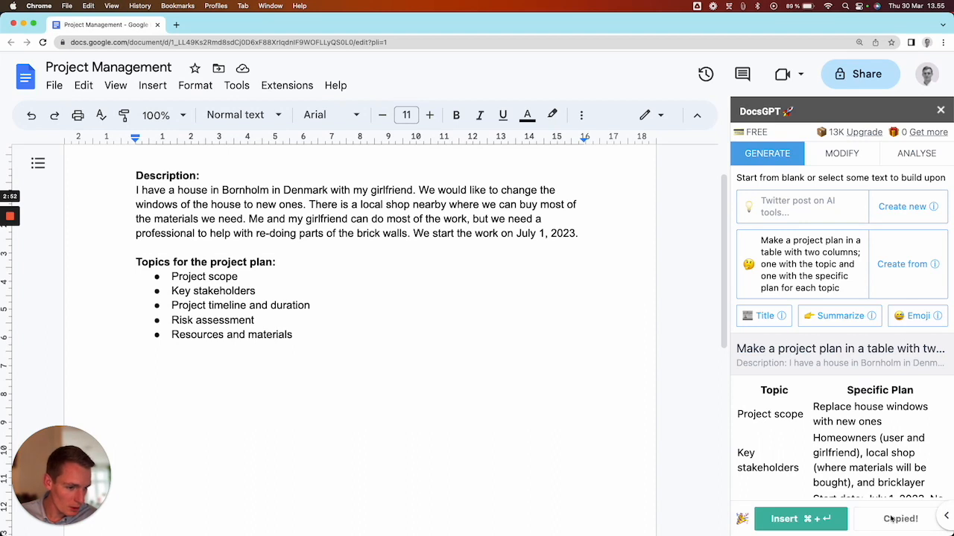
click(189, 383)
right_click(181, 368)
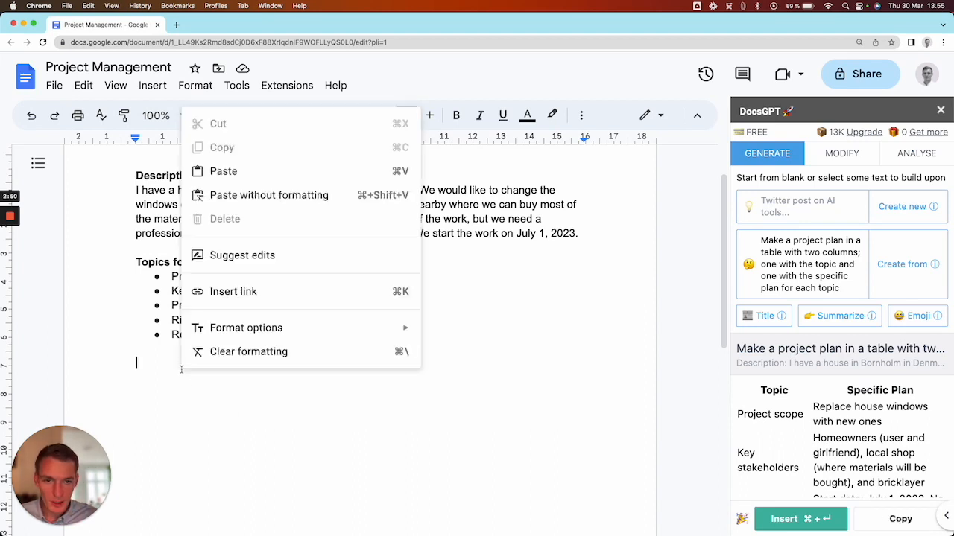
click(270, 171)
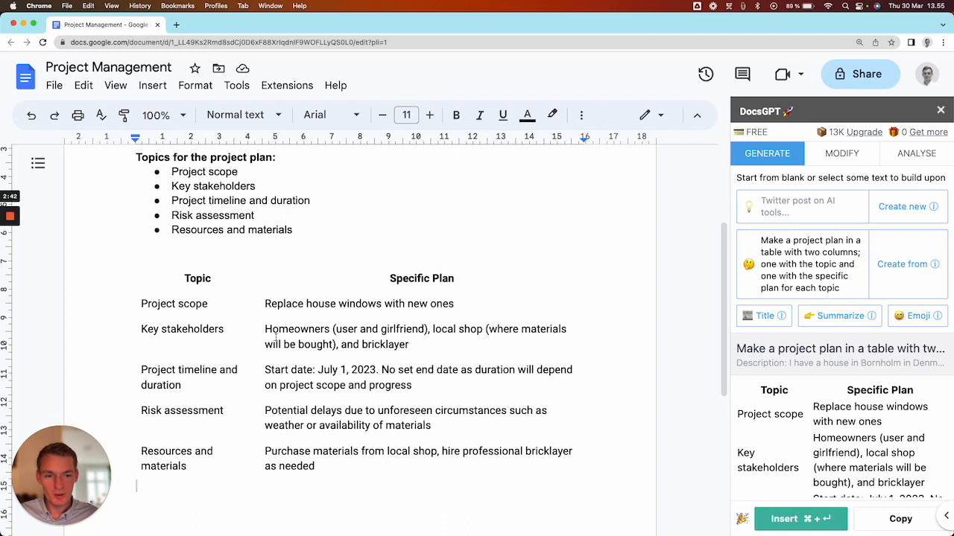
- Examine the pasted table's specific plans, including the key stakeholders and the project timeline and duration
click(428, 350)
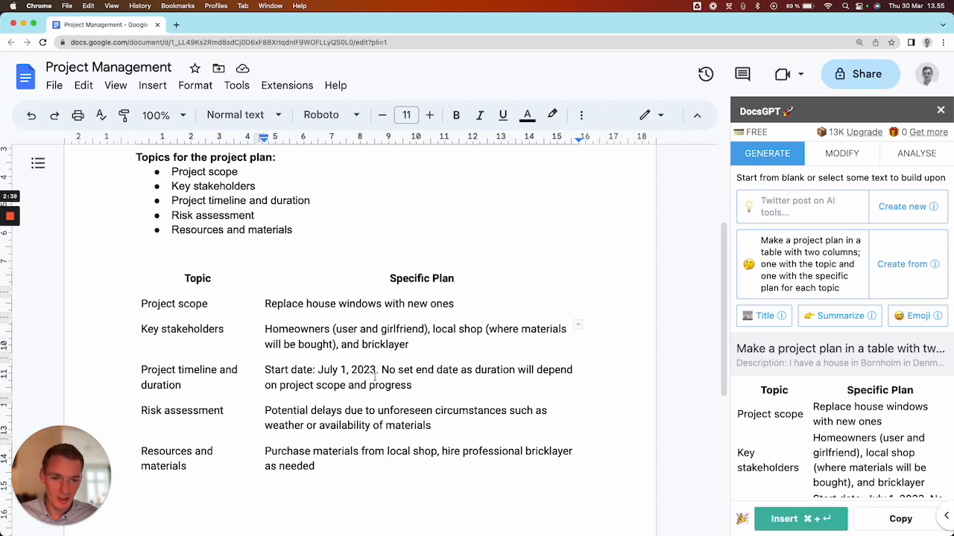
scroll(382, 397, down, 1)
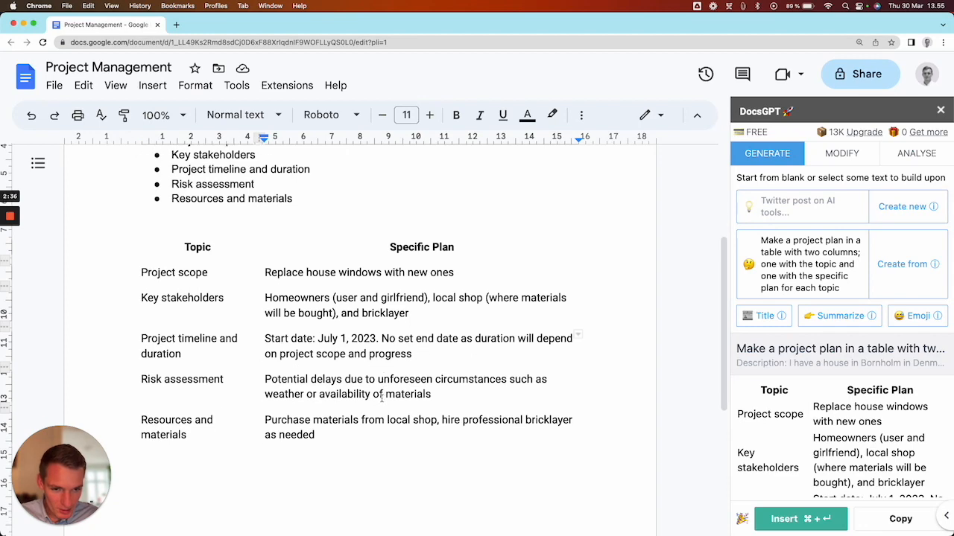
scroll(360, 378, up, 2)
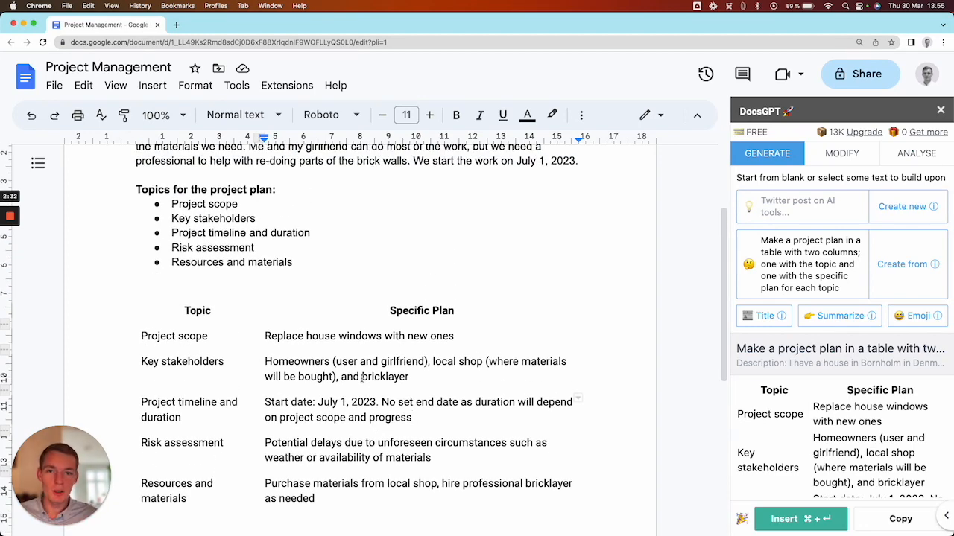
scroll(356, 373, down, 1)
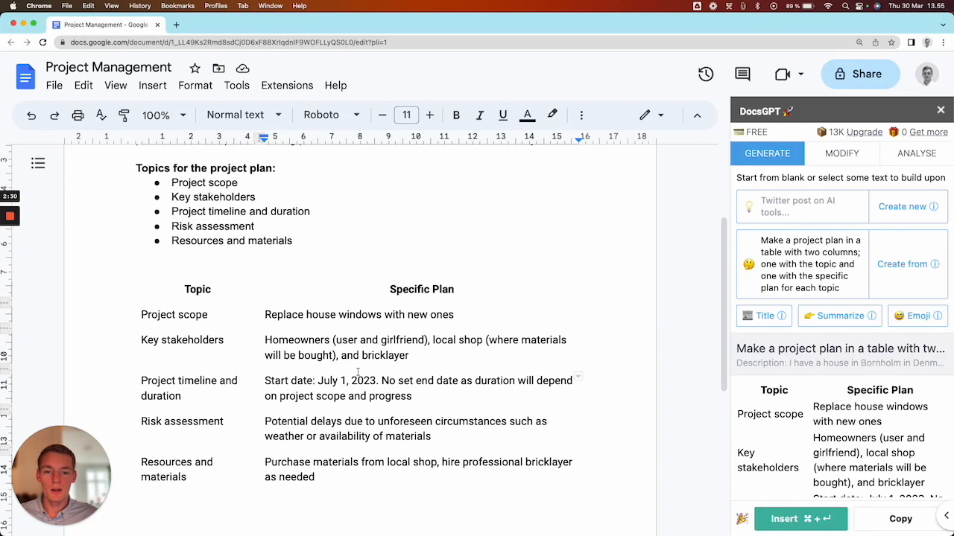
drag(421, 395, 264, 381)
click(284, 382)
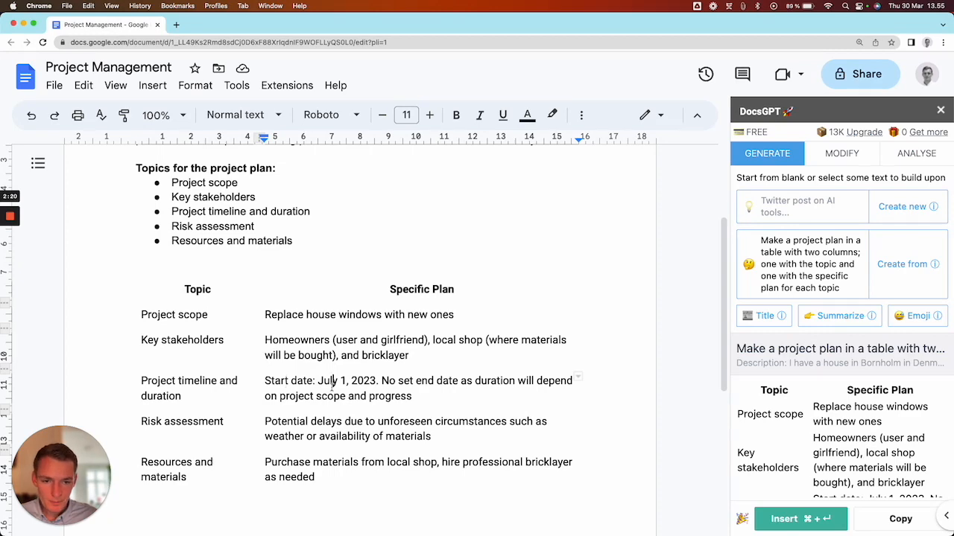
- Generate from the selected description with the prompt "Create a project timeline for this project"
scroll(333, 381, up, 3)
scroll(351, 319, up, 3)
click(474, 255)
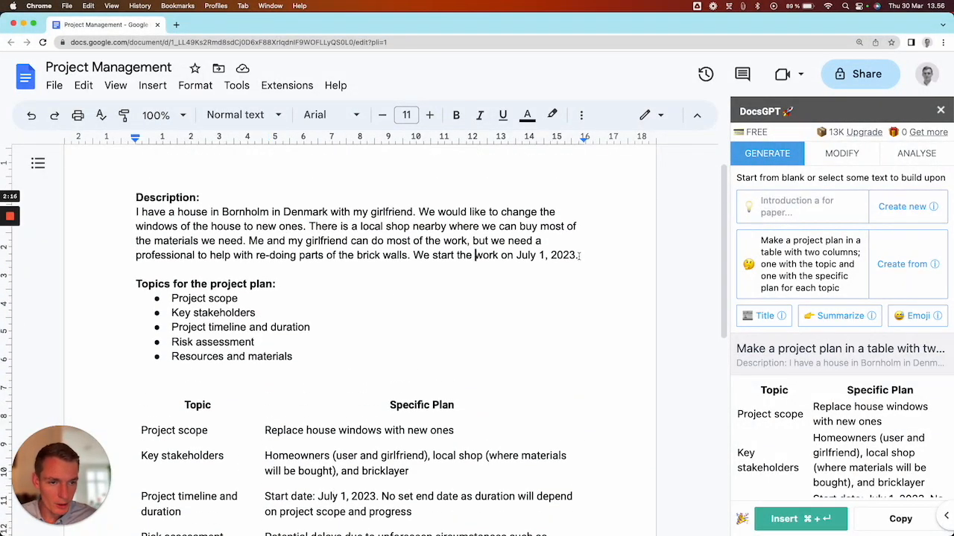
drag(580, 255, 120, 197)
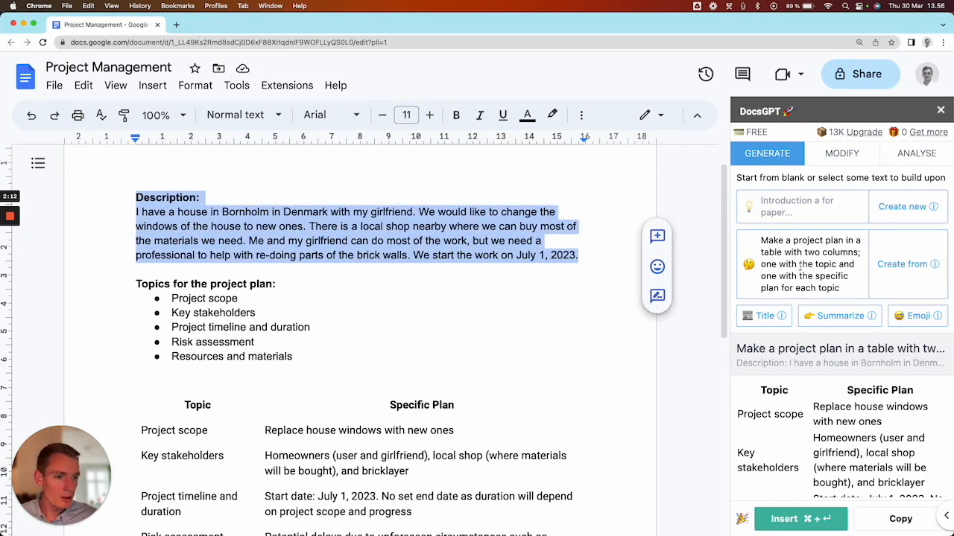
triple_click(833, 268)
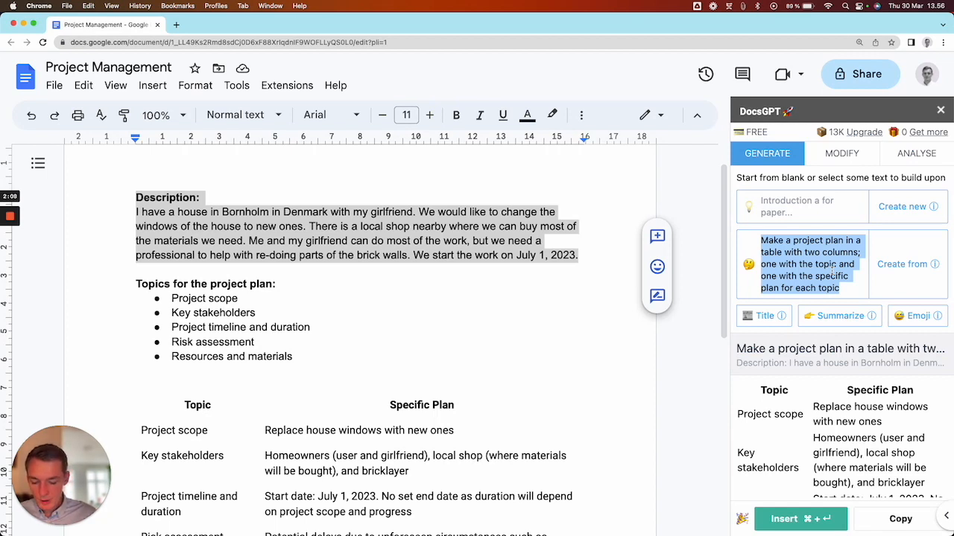
text(Create a)
text( proe)
text(ect)
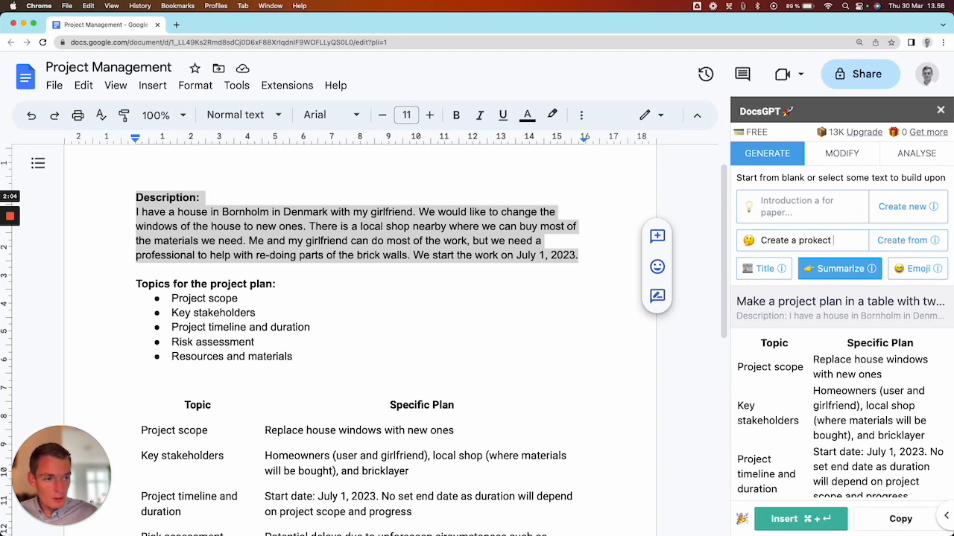
key(BackSpace)
key(BackSpace)
key(BackSpace)
key(BackSpace)
key(BackSpace)
text(ject timeline for this )
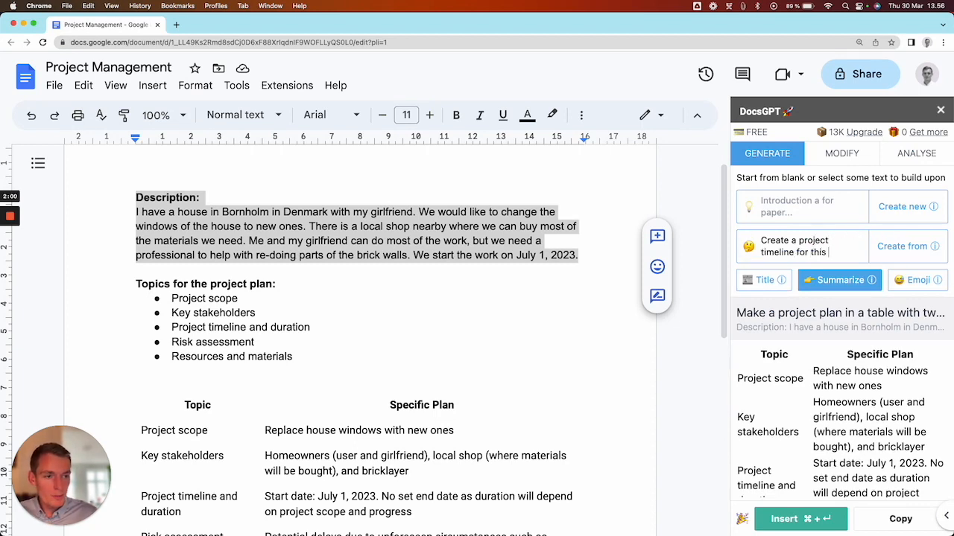
text(project)
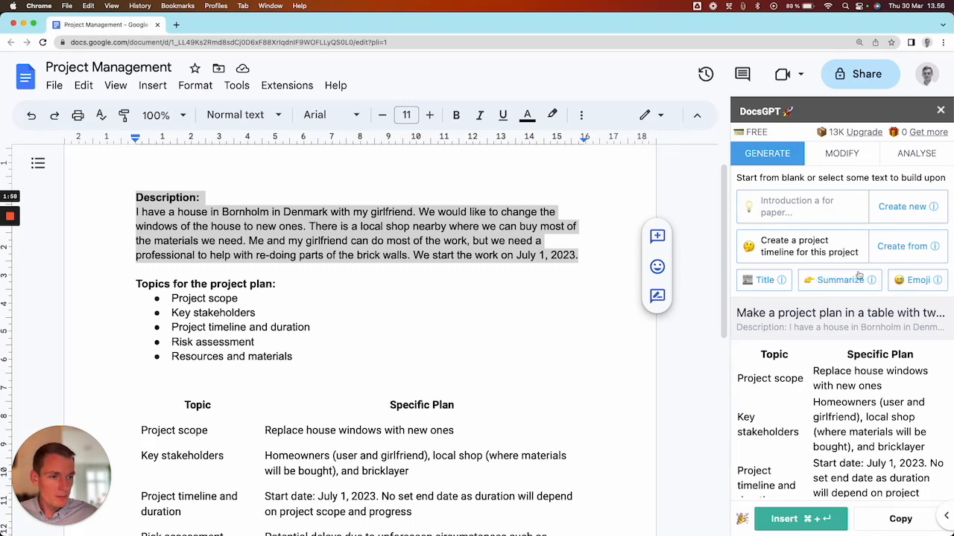
click(899, 255)
- Insert the generated project timeline on a new non-bold line between the description and the "Topics for the project plan:" heading
scroll(370, 360, down, 1)
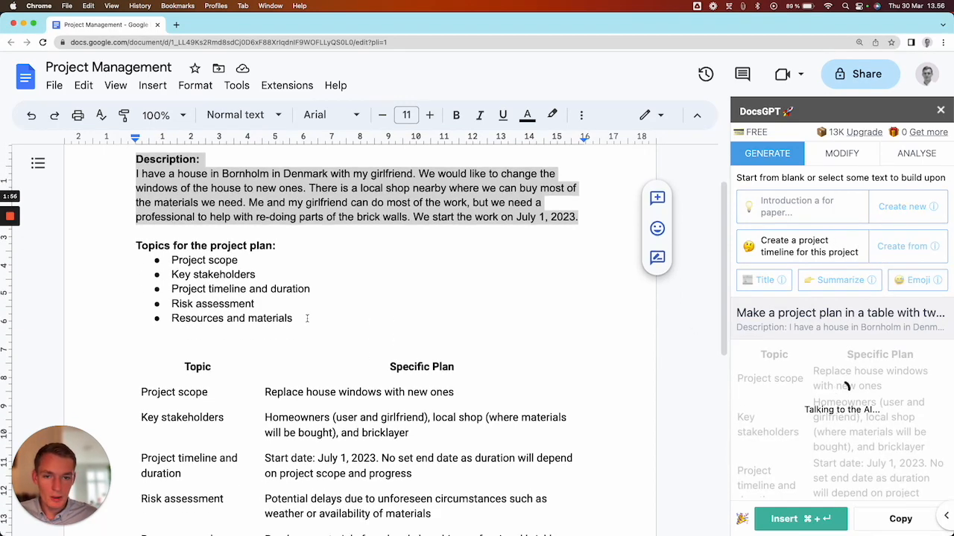
click(135, 245)
key(Return)
key(Return)
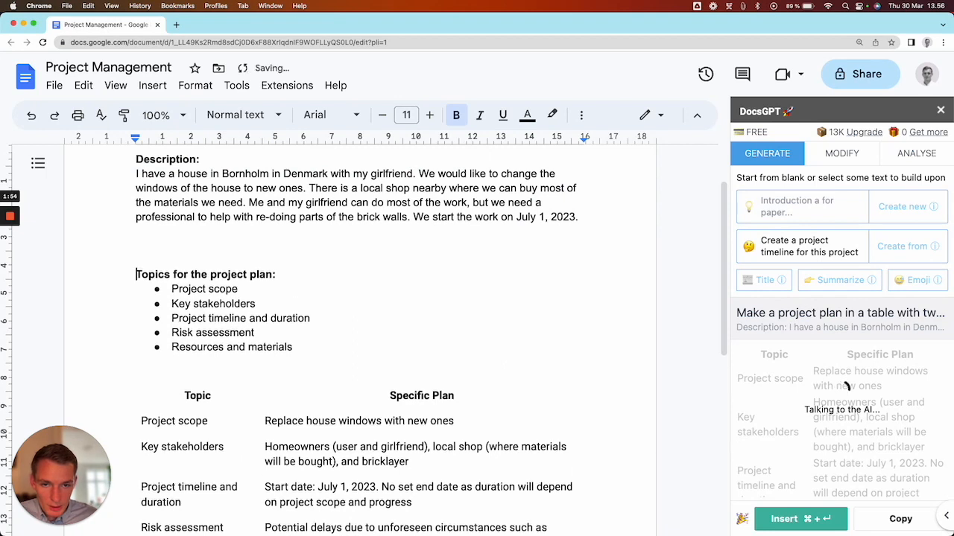
key(Up)
key(Up)
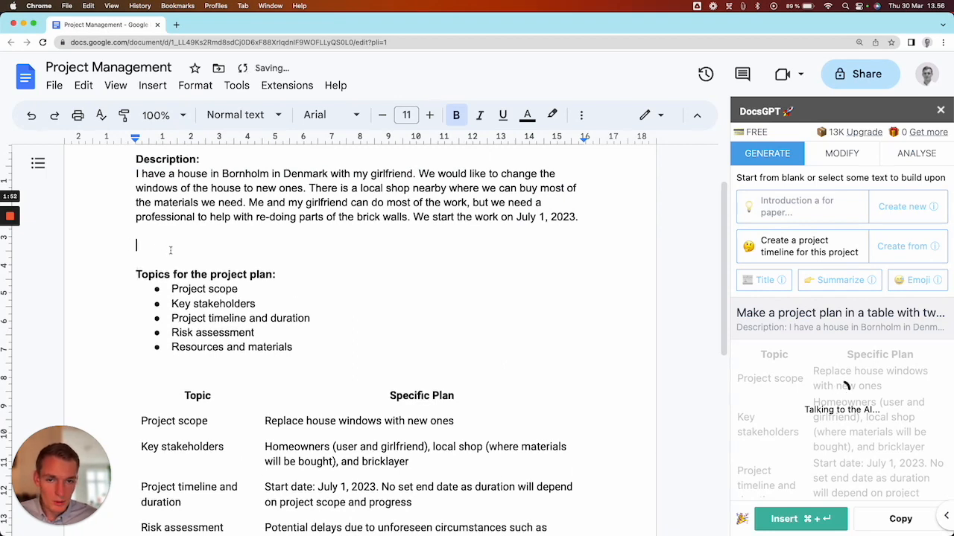
key(super+b)
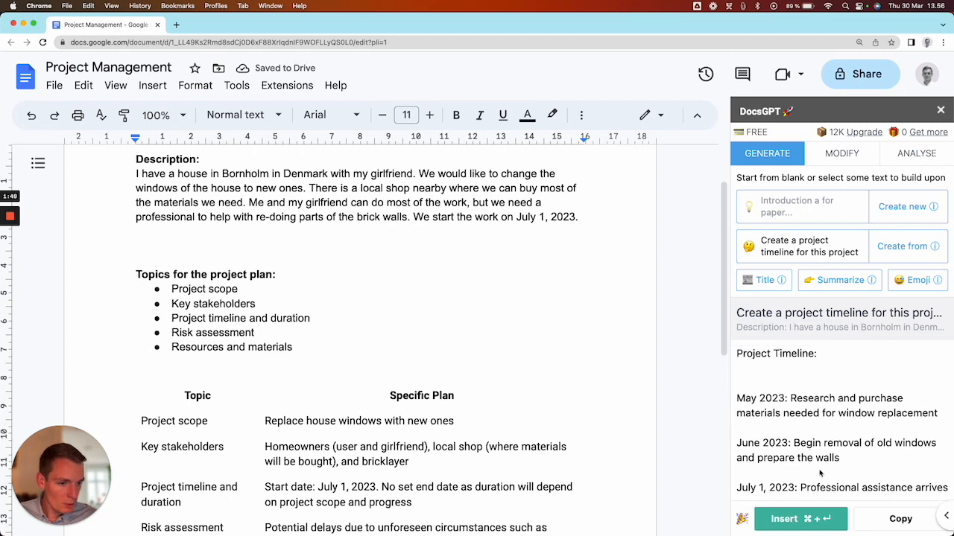
click(815, 520)
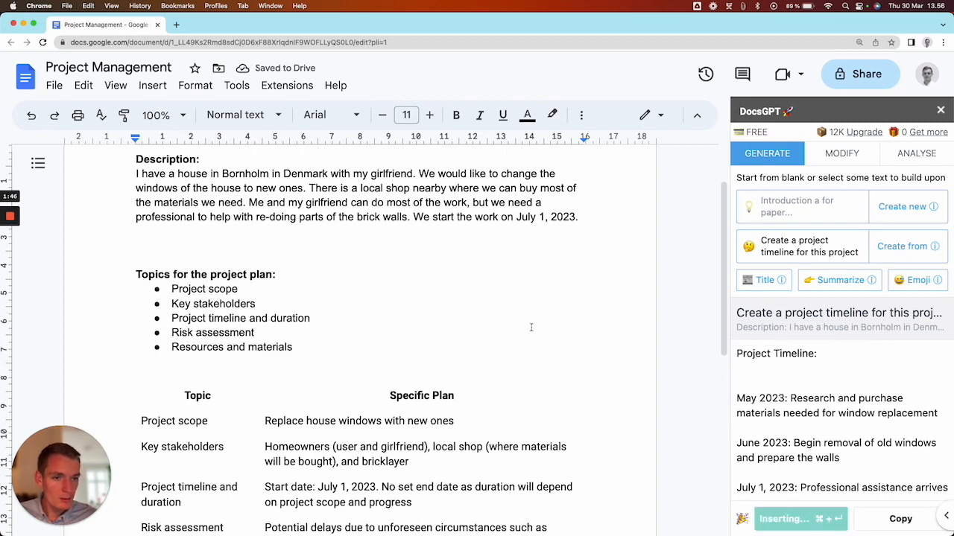
click(127, 246)
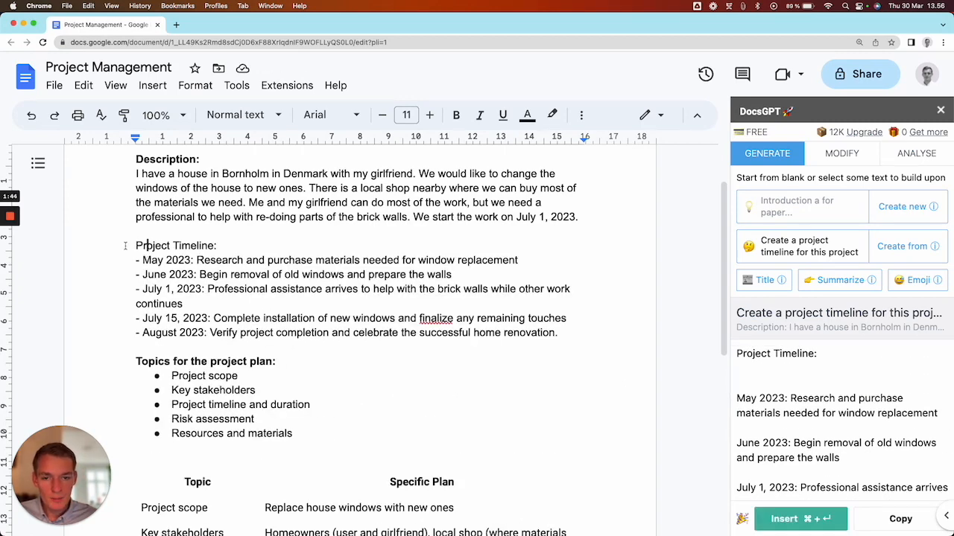
key(Down)
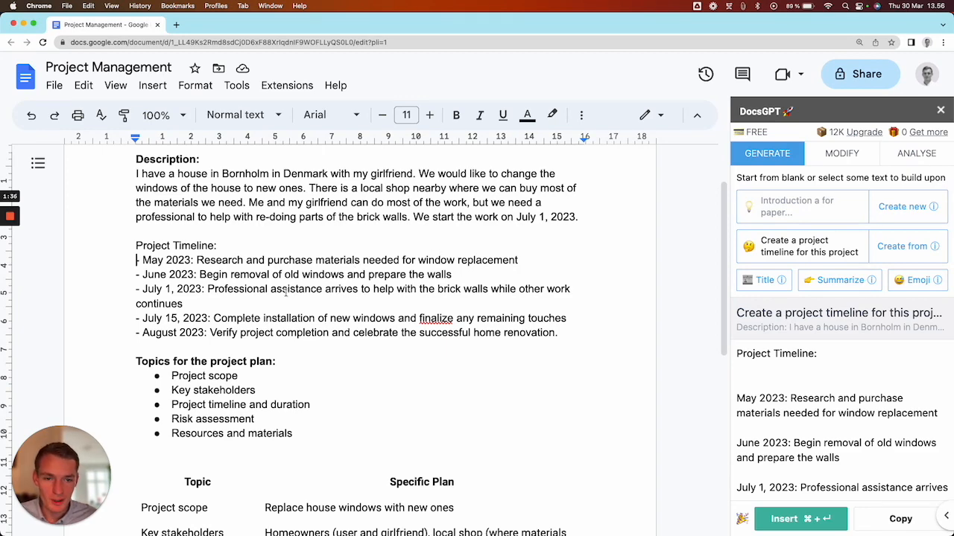
- Select the whole project timeline and replace the create-from prompt with "Put this plan into a table with different project phases"
scroll(275, 292, down, 1)
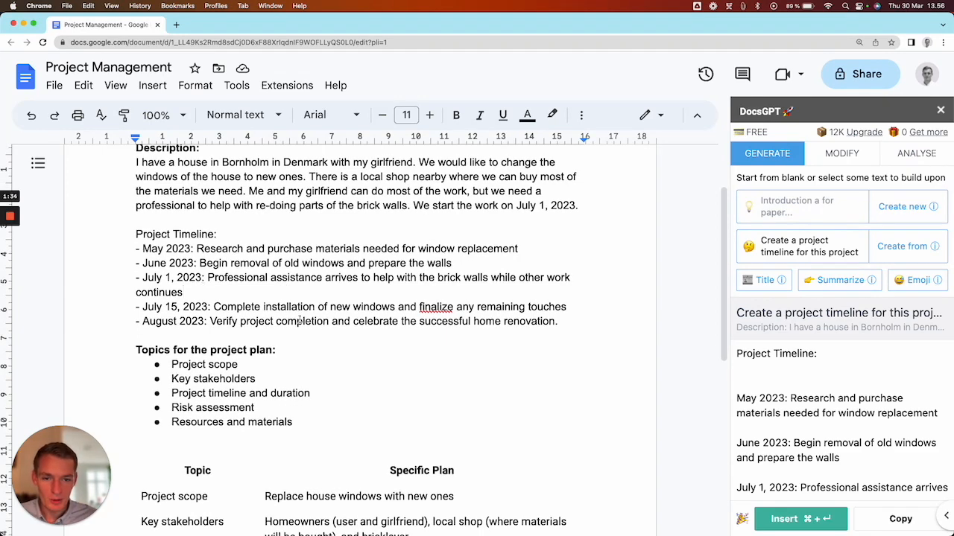
scroll(307, 313, up, 1)
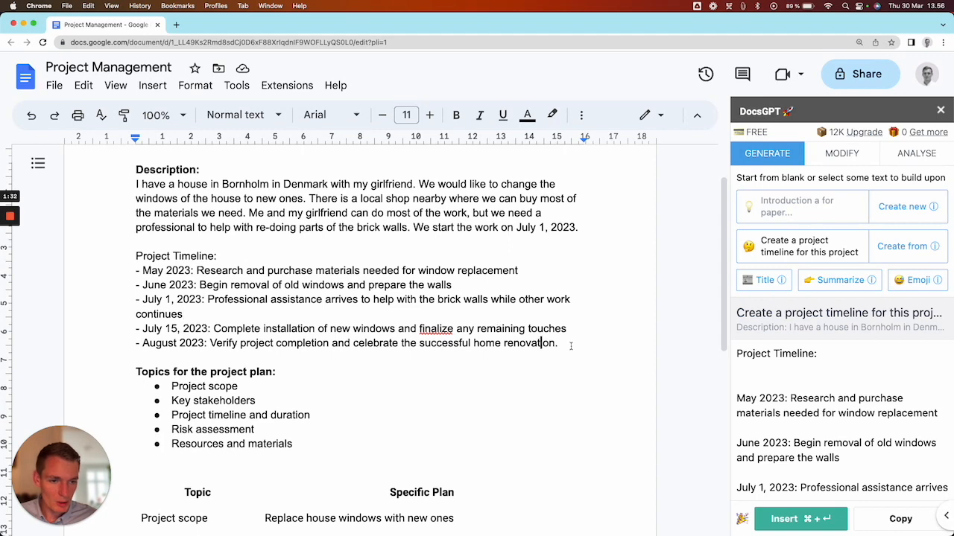
drag(559, 342, 494, 342)
drag(132, 271, 113, 259)
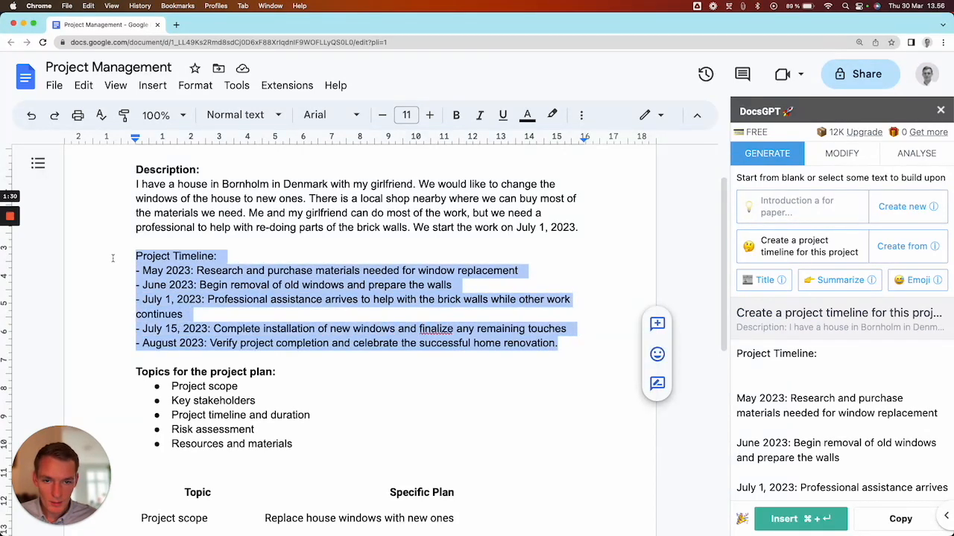
triple_click(800, 250)
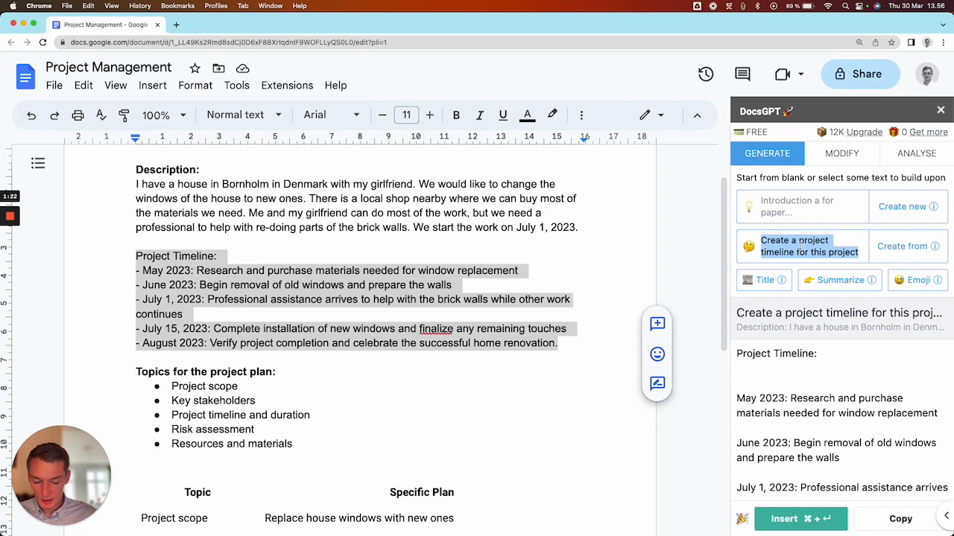
text(Put this plan into a table )
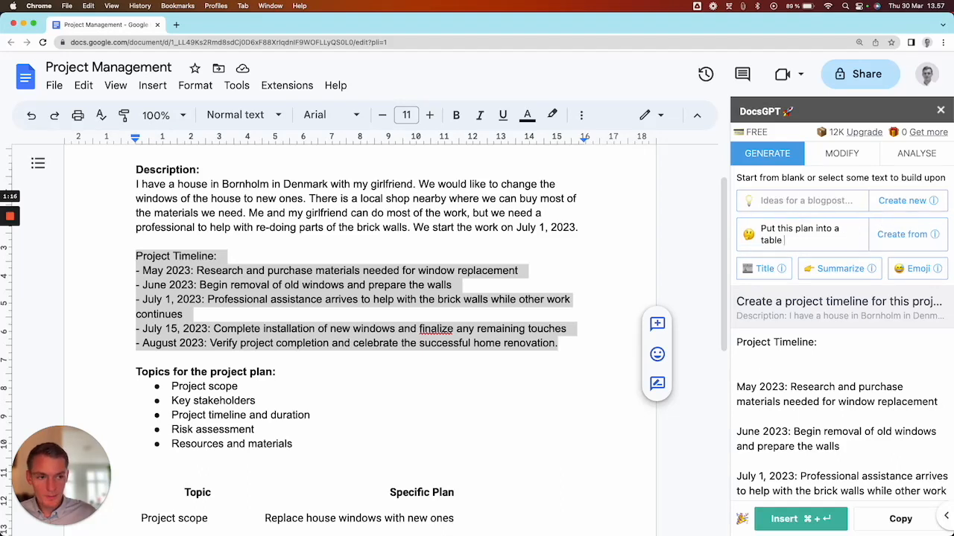
text(with dif)
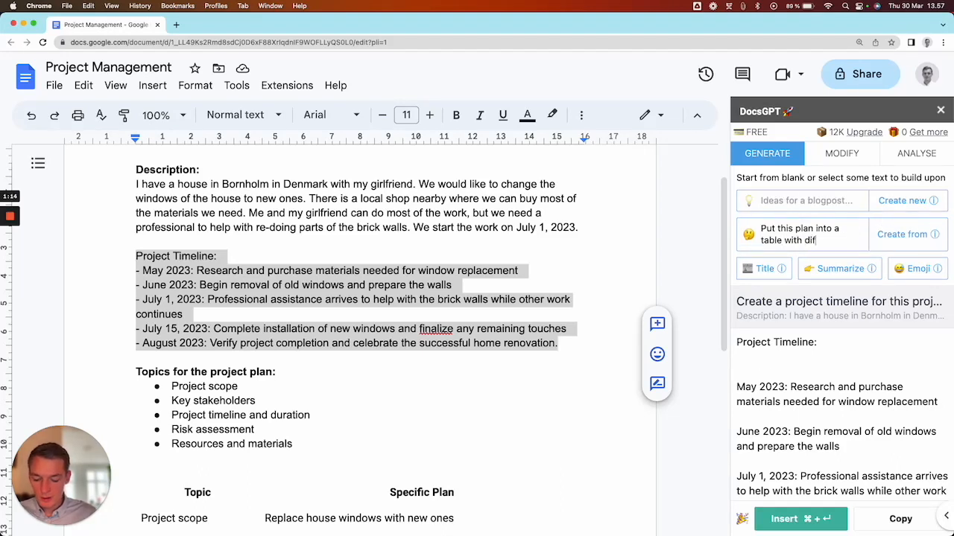
text(ferent project)
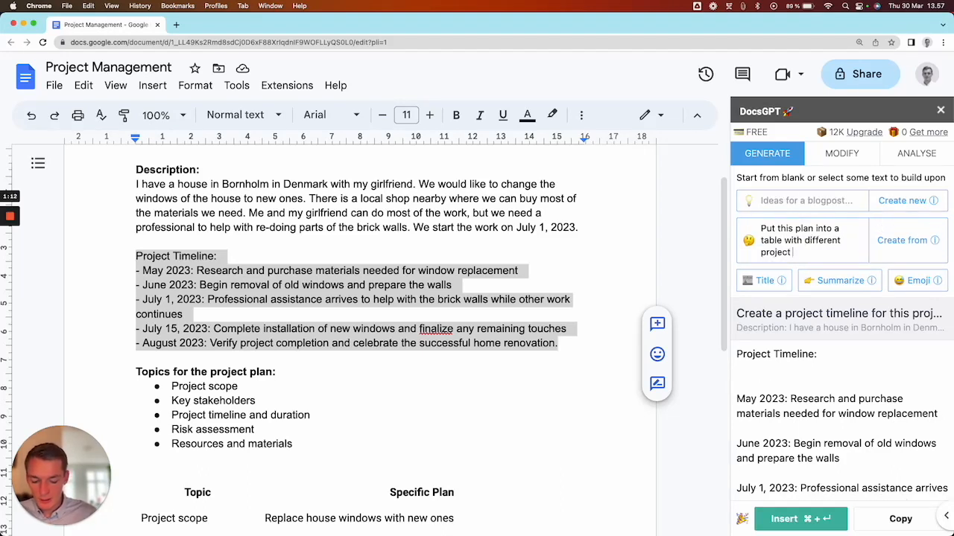
text( phases)
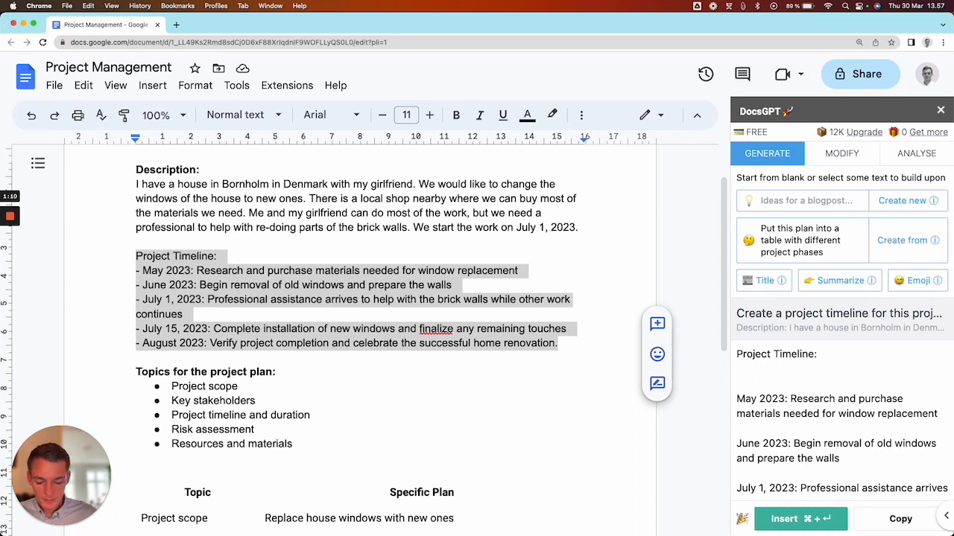
text(. Assign a resposible for each task, add)
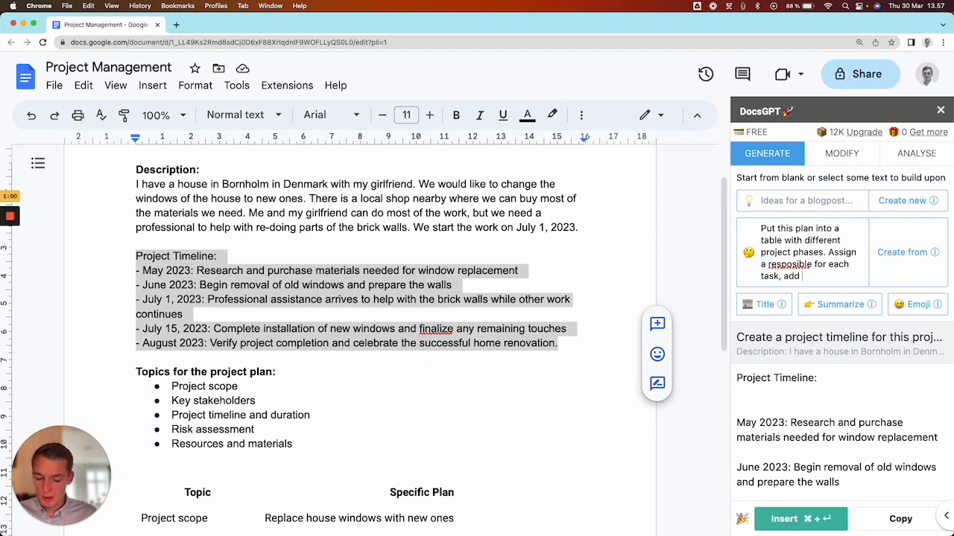
text( the duration )
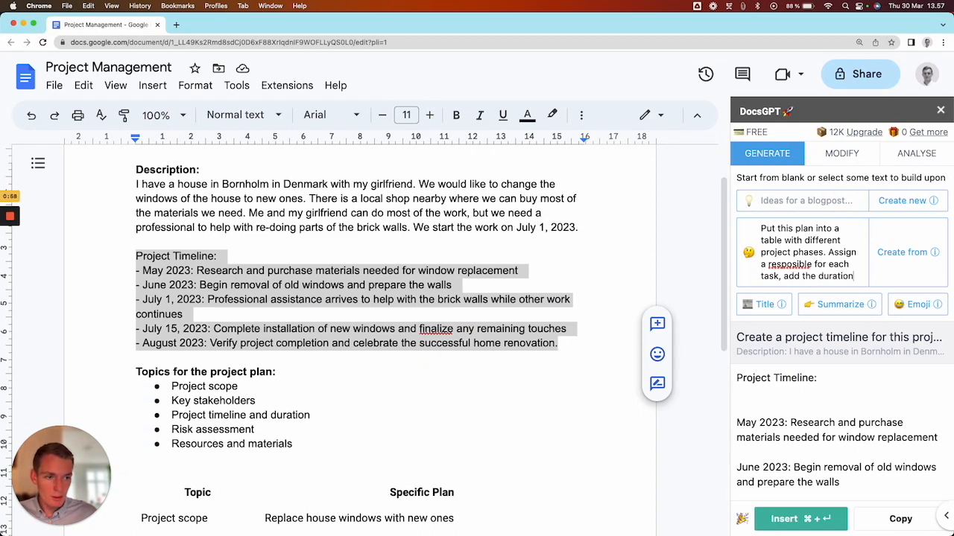
text(in days)
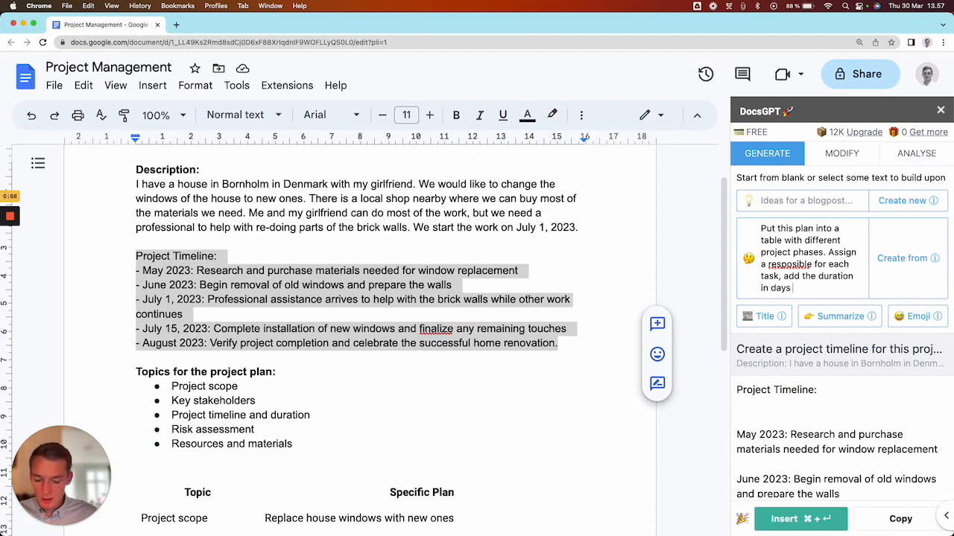
text( as well as the s)
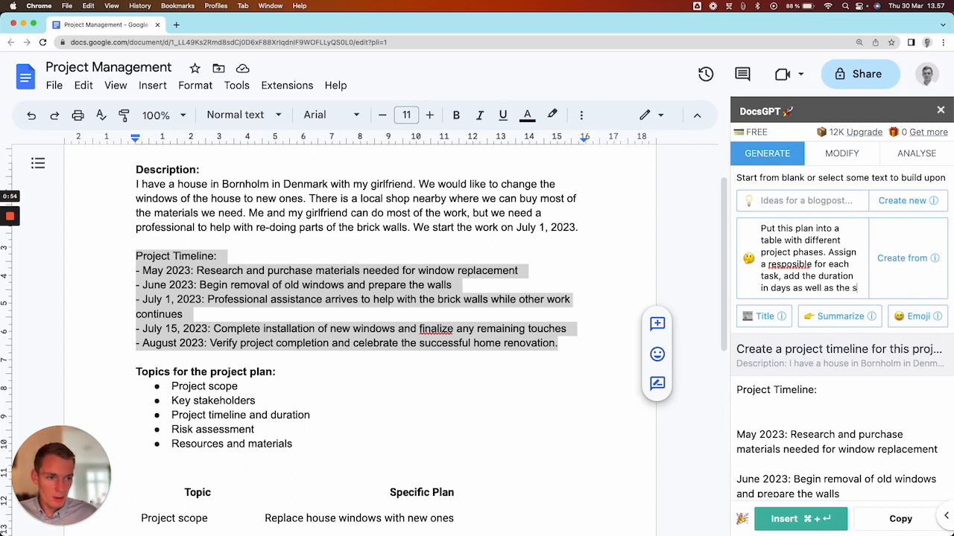
text(tart date for)
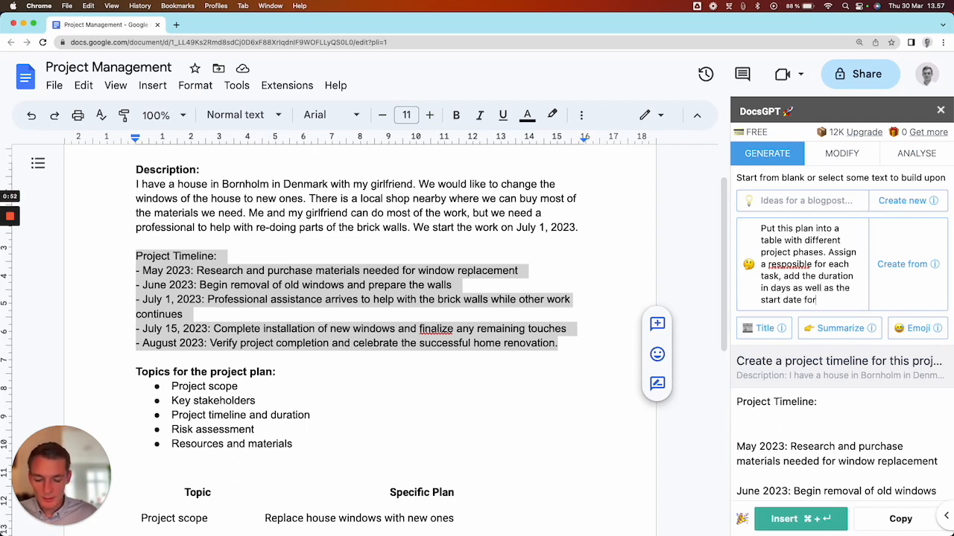
text( each phase)
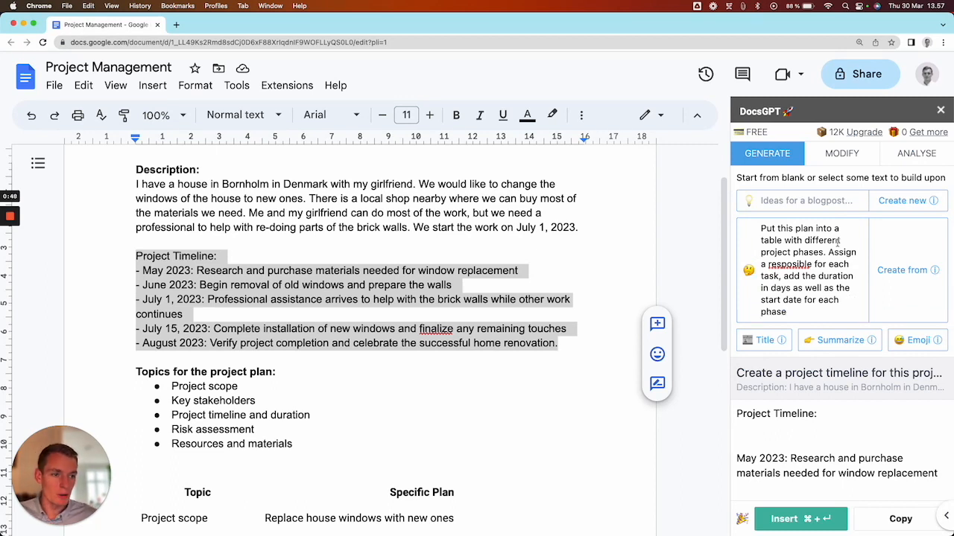
- Extend the prompt with ". Assign a resposible for each task, add the duration in days as well as the start date for each phase" and generate
click(926, 270)
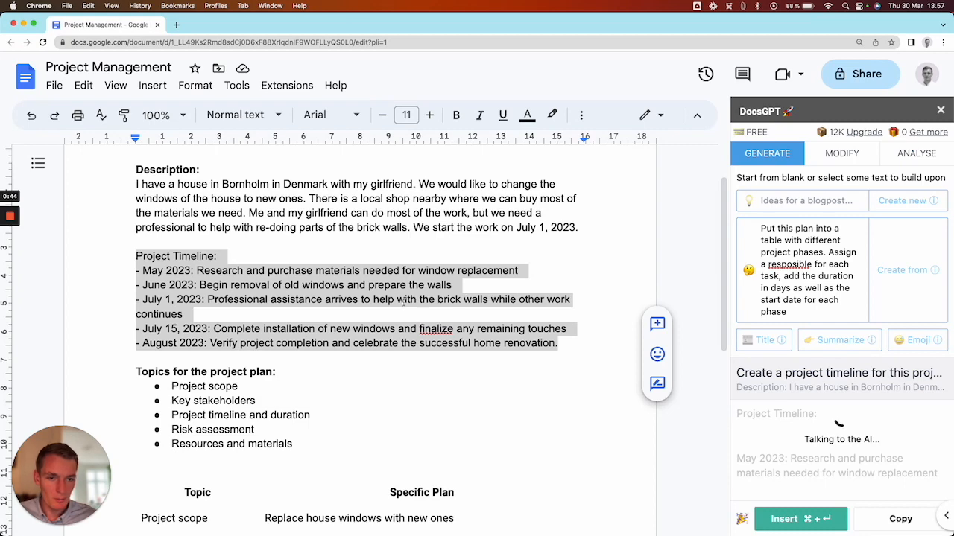
- Copy the generated project phase table and paste it on a new line below the project timeline
click(570, 343)
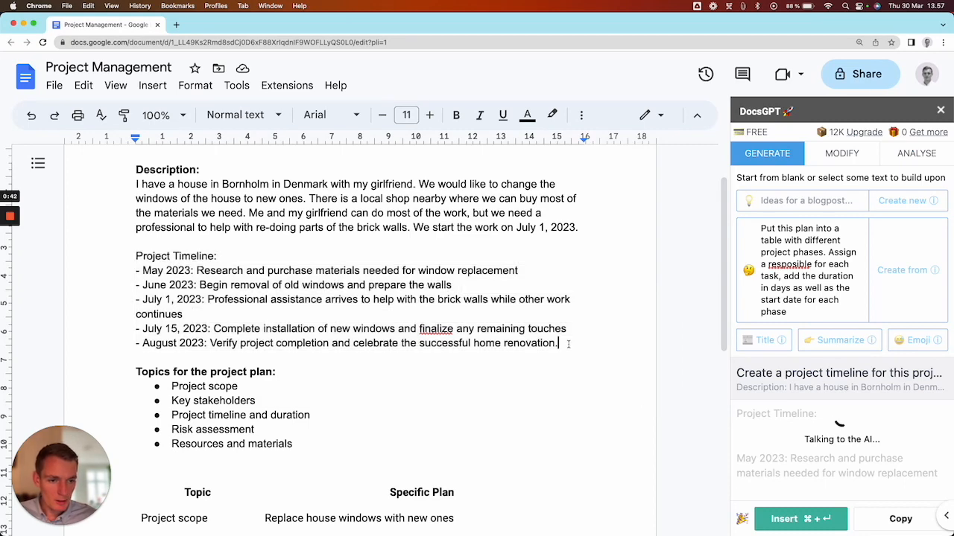
key(Return)
key(Return)
scroll(416, 382, down, 1)
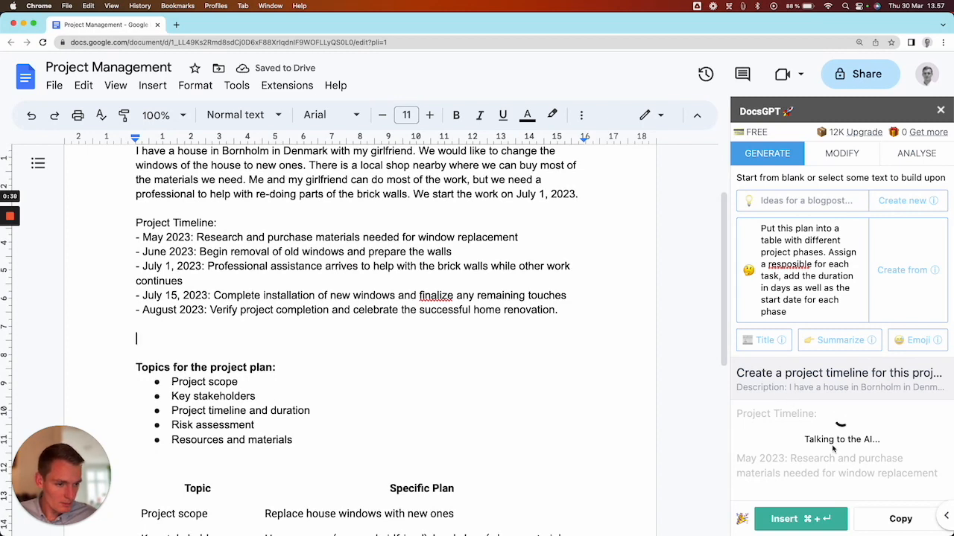
click(900, 519)
click(185, 336)
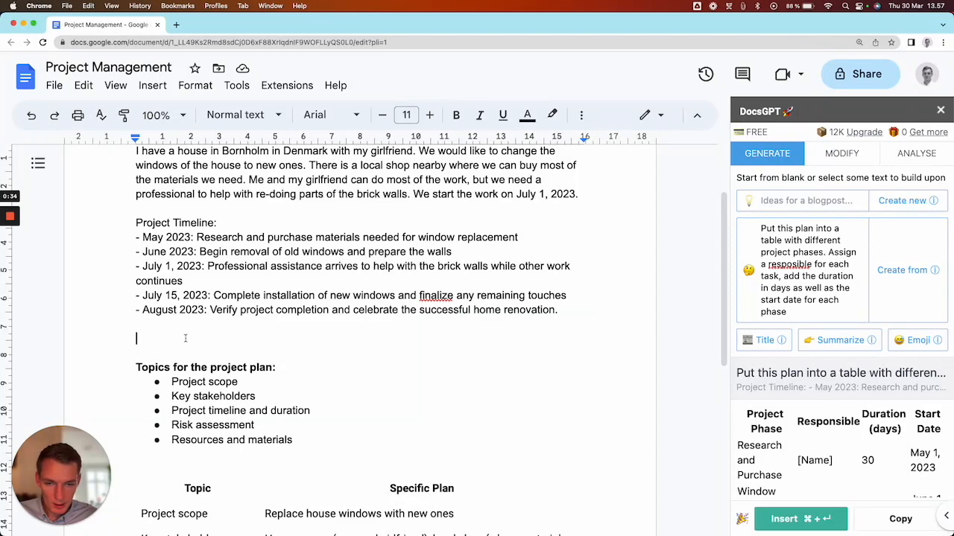
right_click(185, 337)
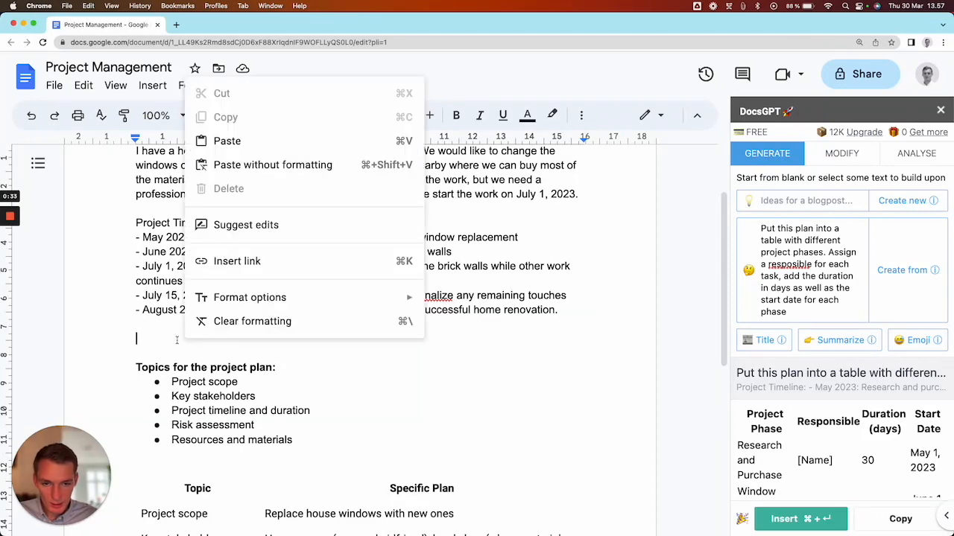
click(227, 141)
- Examine the pasted table's project phases, responsible placeholders, durations and start dates
click(294, 352)
click(307, 347)
click(312, 321)
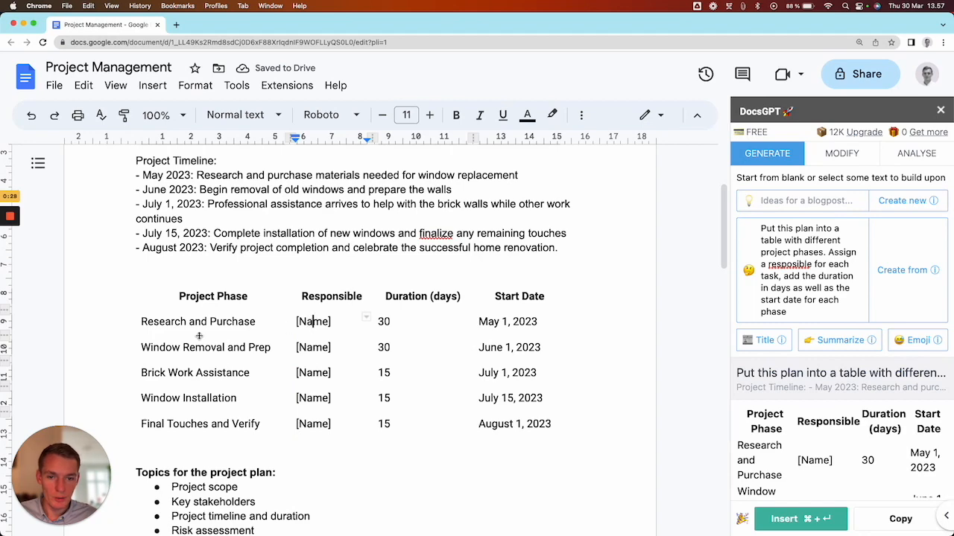
drag(204, 321, 503, 430)
click(504, 426)
- Delete the written project timeline above the phase table and the topics heading with its bullet list below it
scroll(506, 387, up, 3)
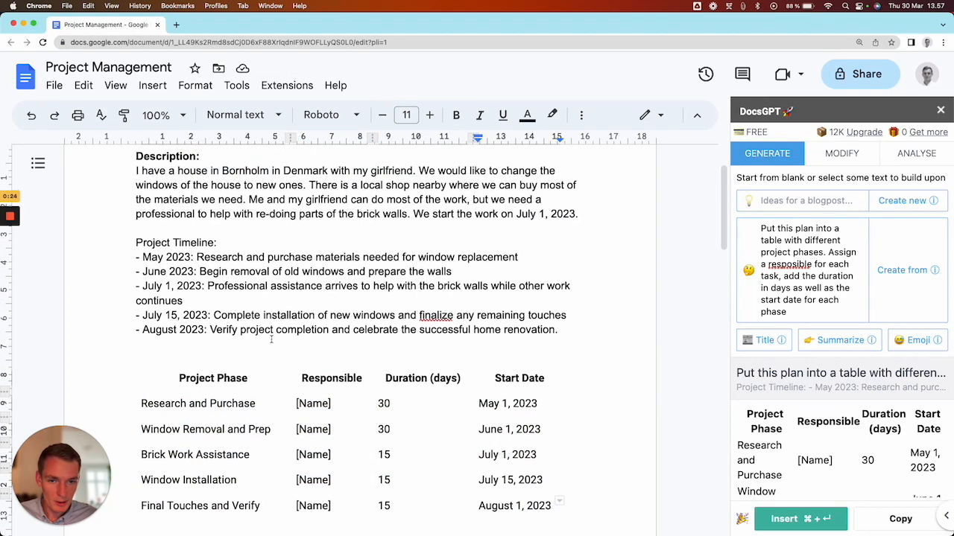
drag(557, 351, 122, 267)
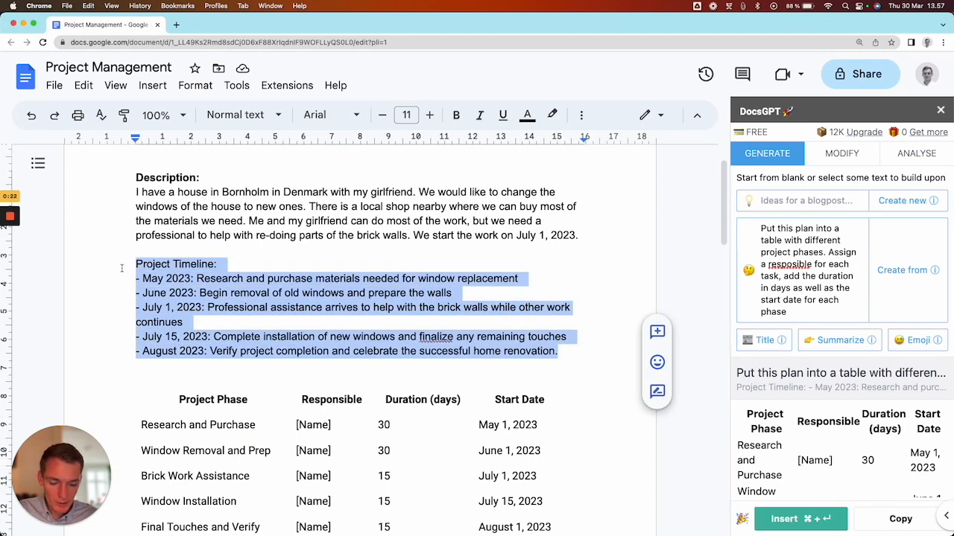
key(BackSpace)
key(BackSpace)
scroll(112, 310, down, 3)
drag(303, 446, 123, 365)
key(BackSpace)
key(BackSpace)
key(BackSpace)
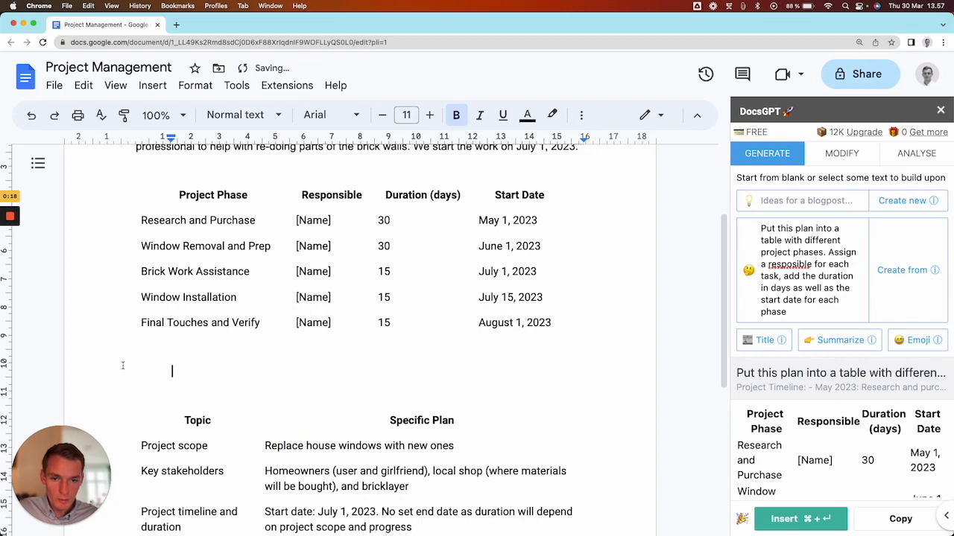
- Review the finished document from the description and phase table through the table of specific plans
scroll(170, 320, up, 3)
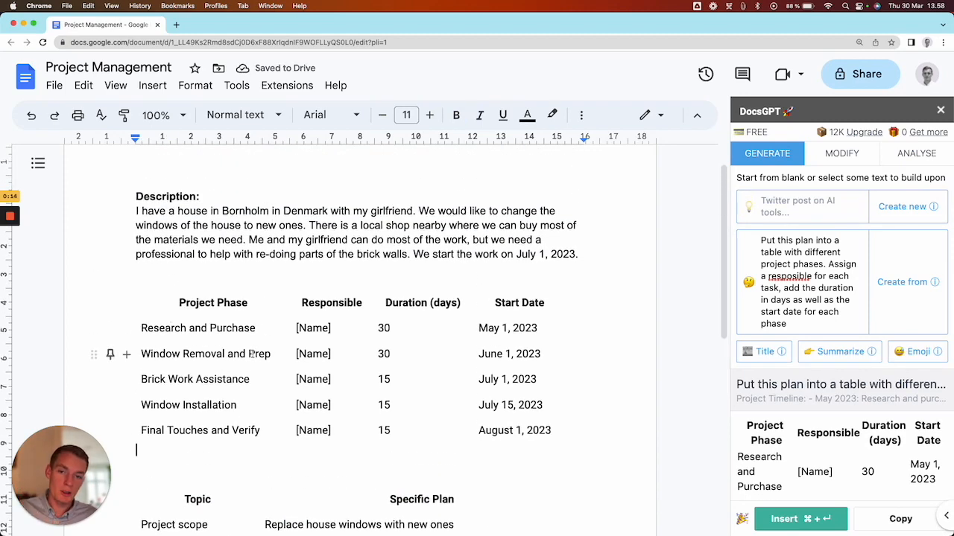
scroll(253, 355, down, 1)
scroll(253, 356, down, 6)
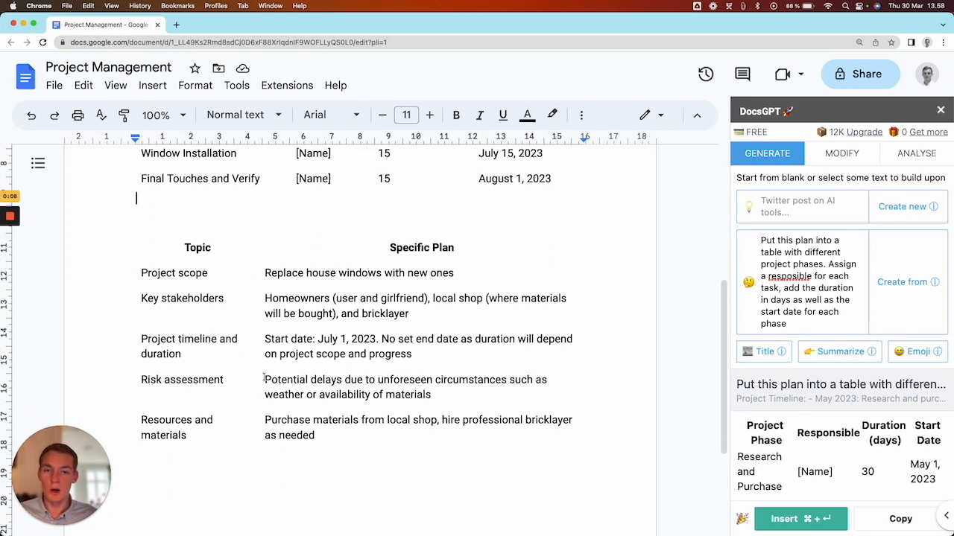
scroll(307, 376, down, 1)
scroll(309, 382, down, 2)
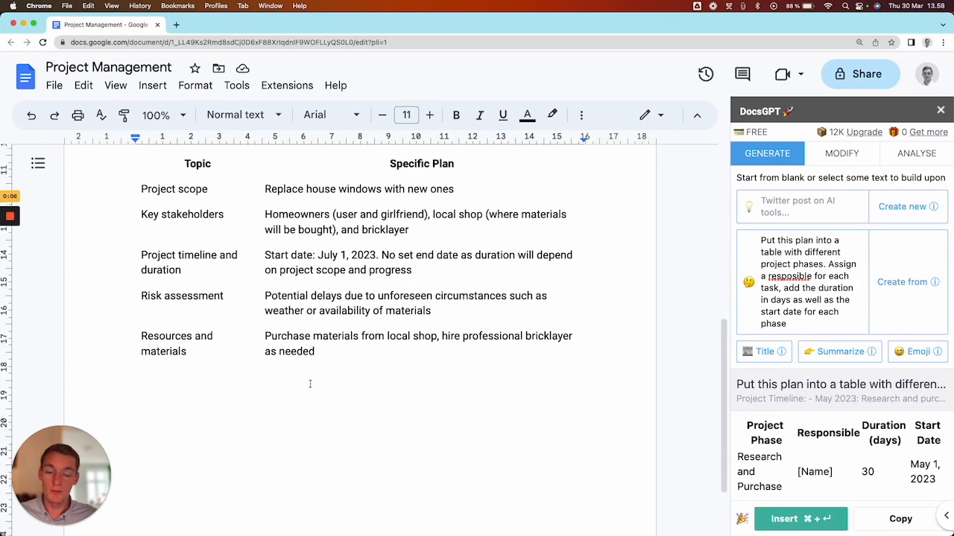
scroll(310, 384, up, 1)
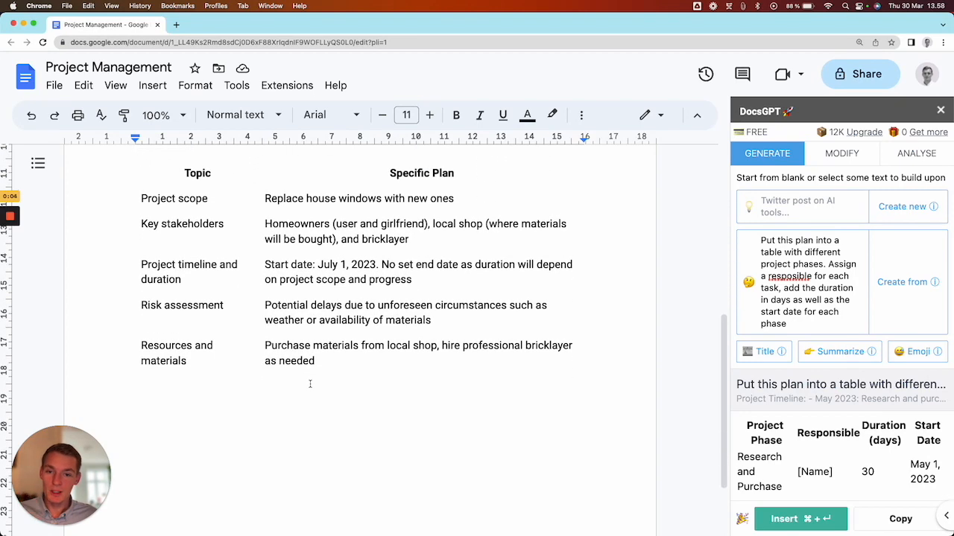